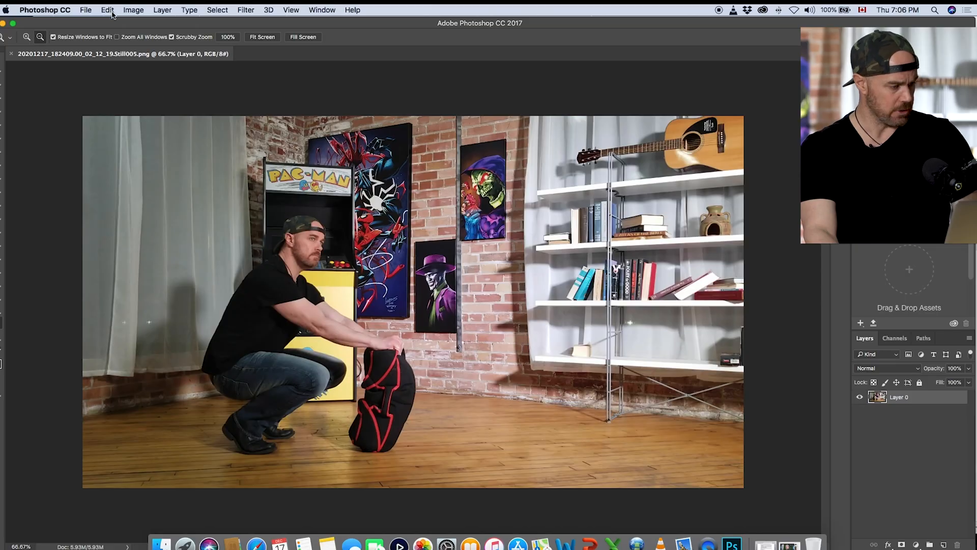
# Step: Add a new empty layer to the photo document and place it beneath Layer 0
pyautogui.click(86, 9)
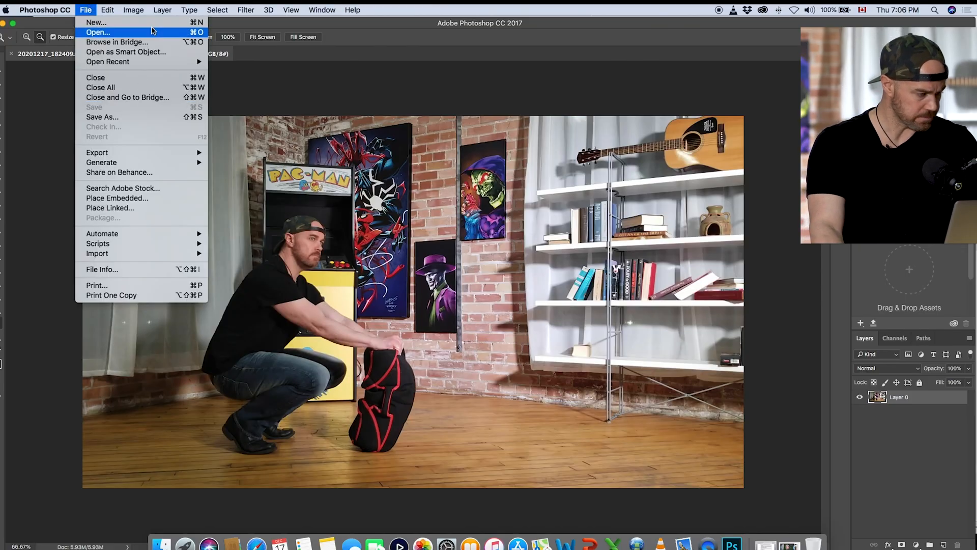
pyautogui.moveTo(139, 15)
pyautogui.moveTo(168, 23)
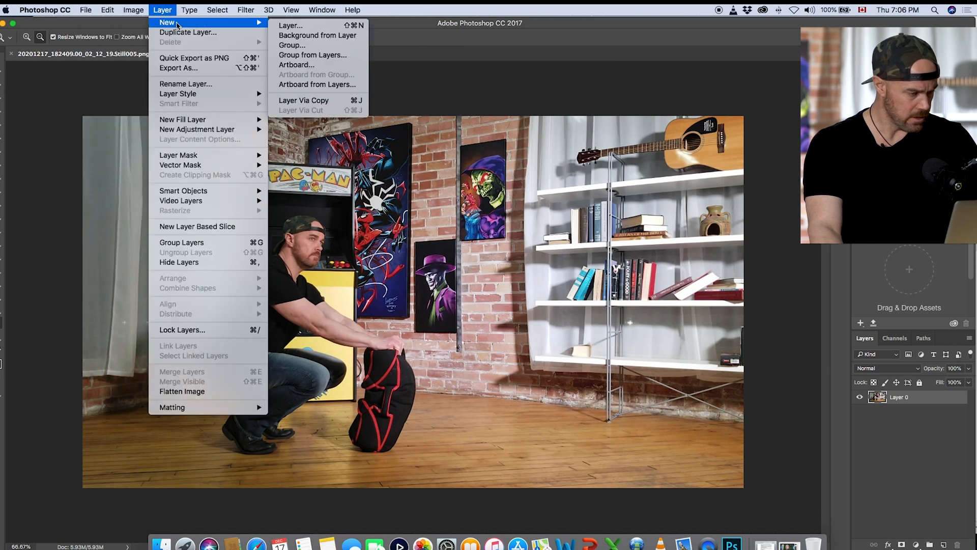
pyautogui.click(292, 25)
pyautogui.press('Return')
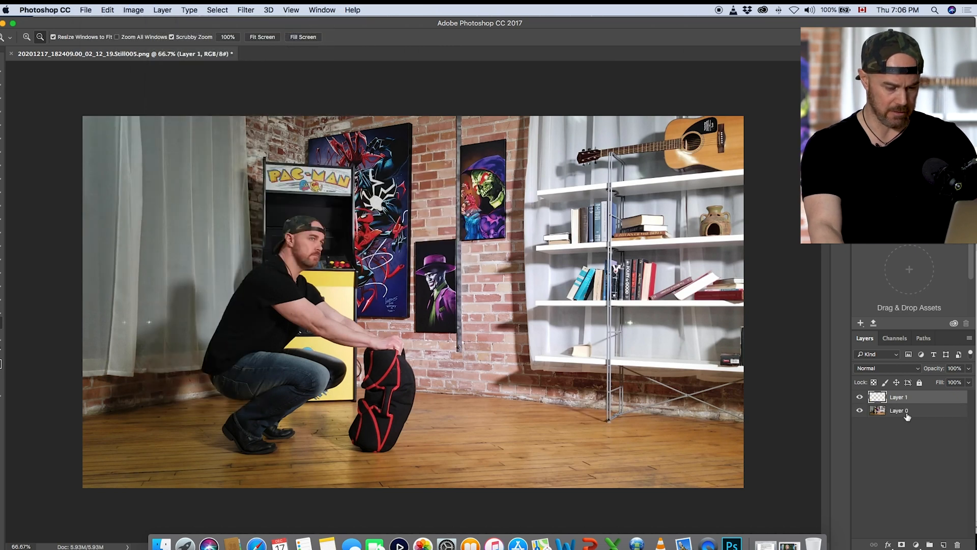
pyautogui.moveTo(918, 400); pyautogui.dragTo(871, 416)
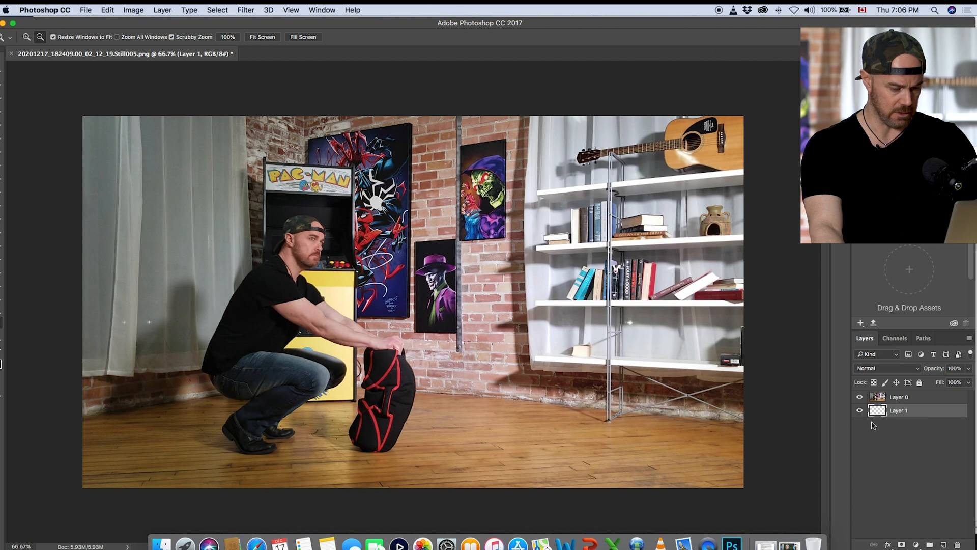
pyautogui.hotkey('ctrl', 'Up')
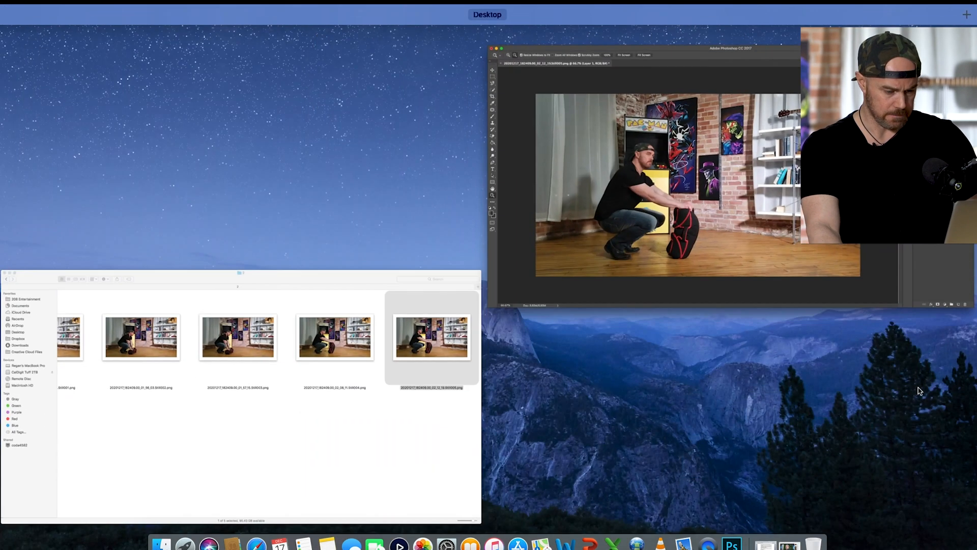
pyautogui.click(842, 294)
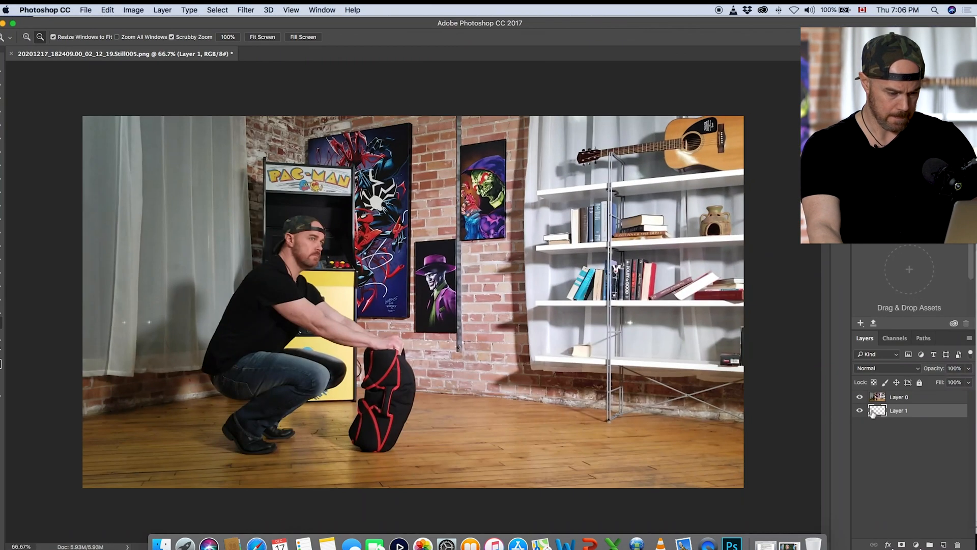
# Step: Free-transform Layer 0 with the photo, stretching it beyond the canvas on all sides to about 129% wide and 140% high
pyautogui.click(924, 401)
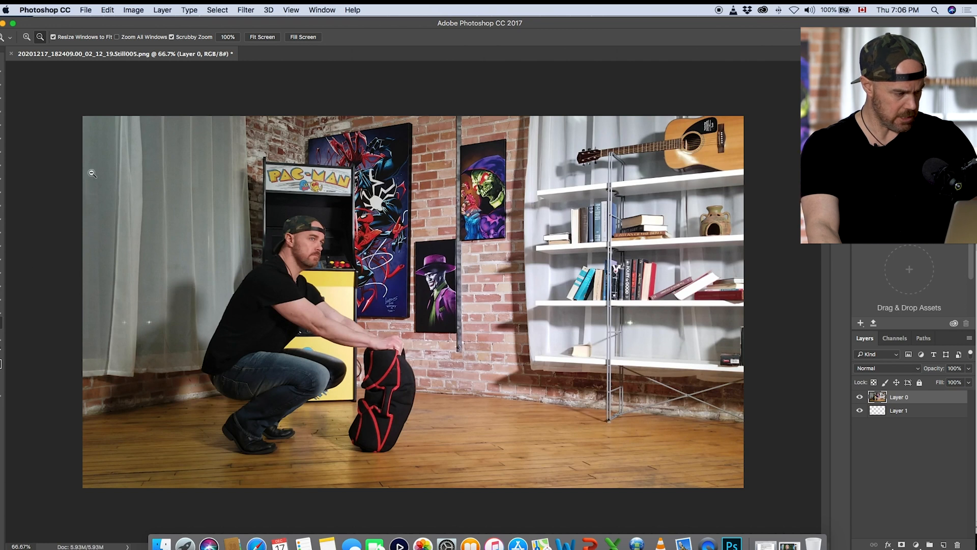
pyautogui.moveTo(119, 19); pyautogui.dragTo(127, 19)
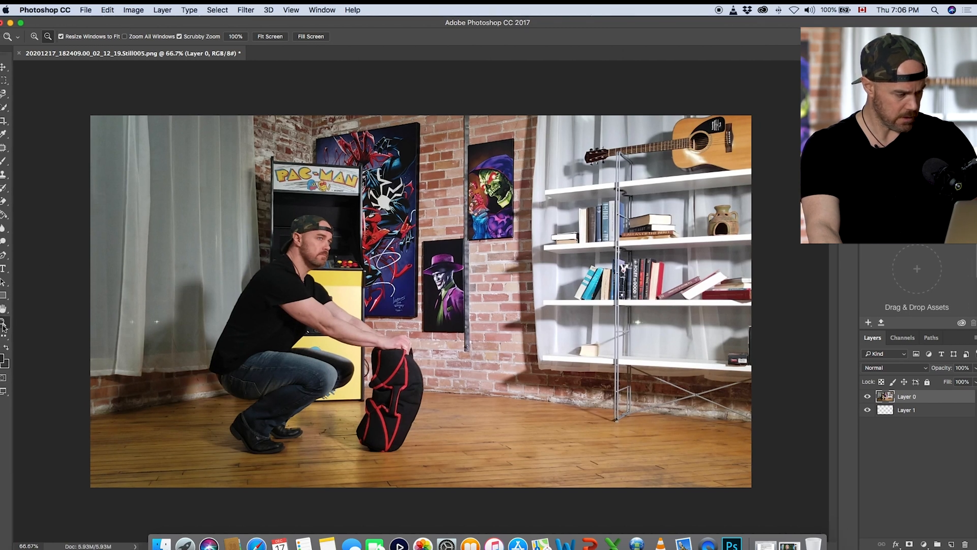
pyautogui.keyDown('alt'); pyautogui.click(161, 312); pyautogui.keyUp('alt')
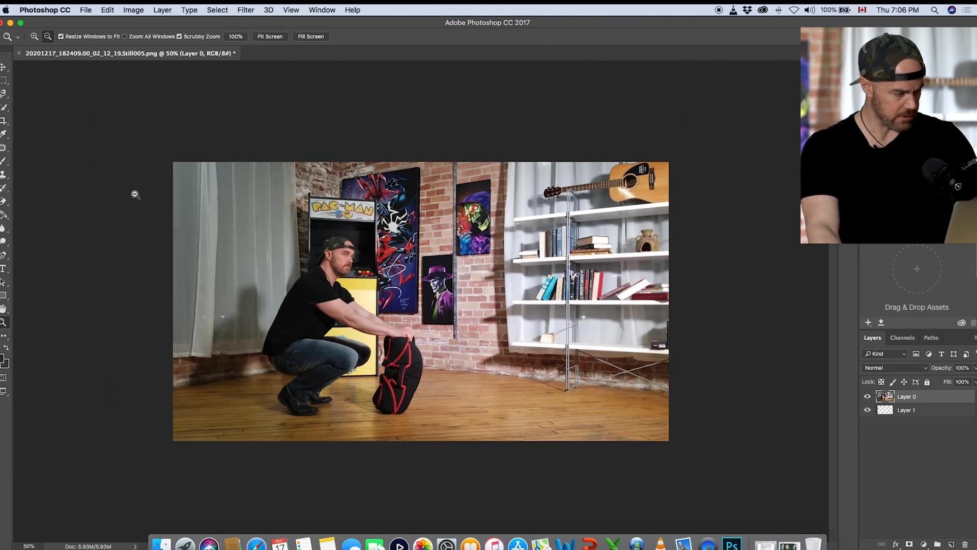
pyautogui.hotkey('ctrl', 't')
pyautogui.moveTo(172, 301); pyautogui.dragTo(99, 300)
pyautogui.moveTo(386, 162); pyautogui.dragTo(385, 90)
pyautogui.moveTo(383, 442); pyautogui.dragTo(384, 467)
pyautogui.moveTo(670, 280); pyautogui.dragTo(743, 273)
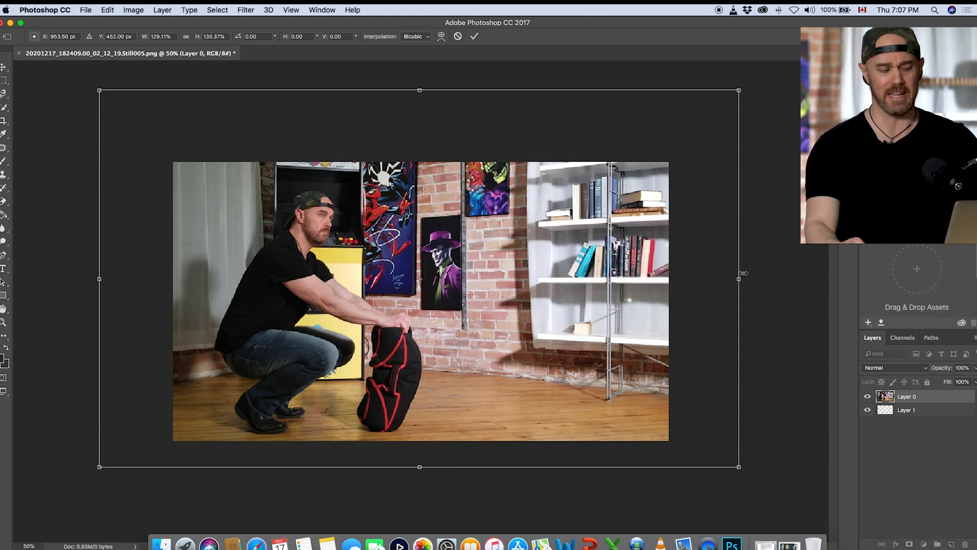
pyautogui.moveTo(420, 93); pyautogui.dragTo(420, 76)
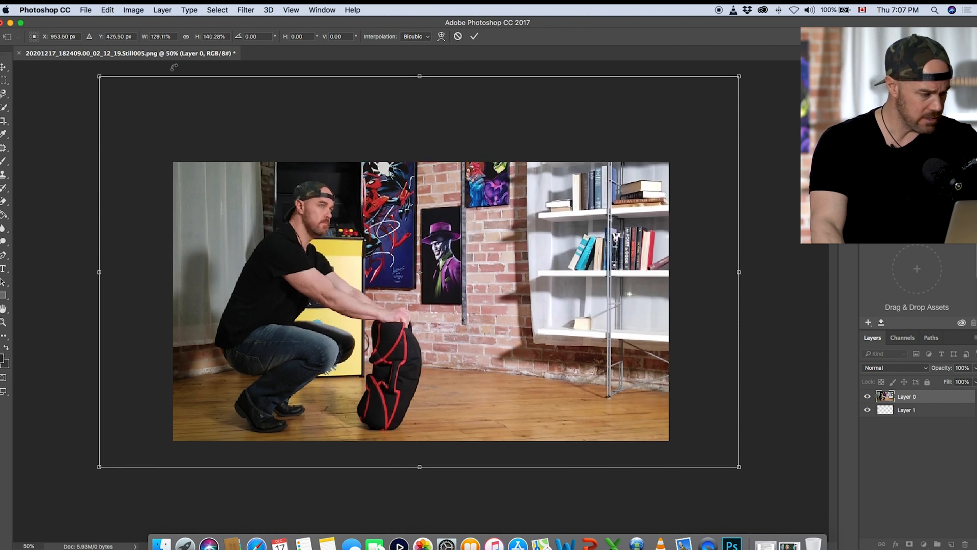
# Step: Set the photo's width and height to 140%, shift it slightly to the right, and apply the transformation
pyautogui.click(174, 36)
pyautogui.write('140')
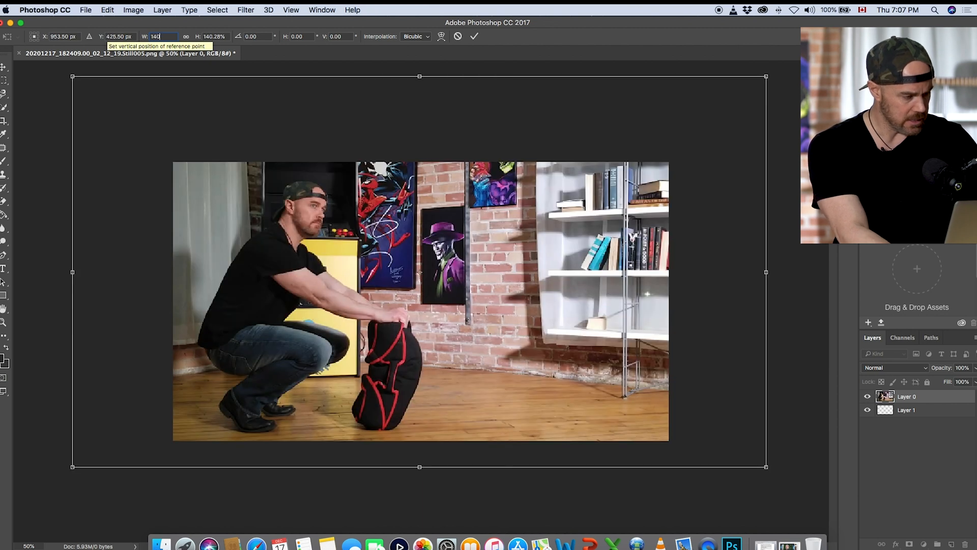
pyautogui.press('Tab')
pyautogui.write('140')
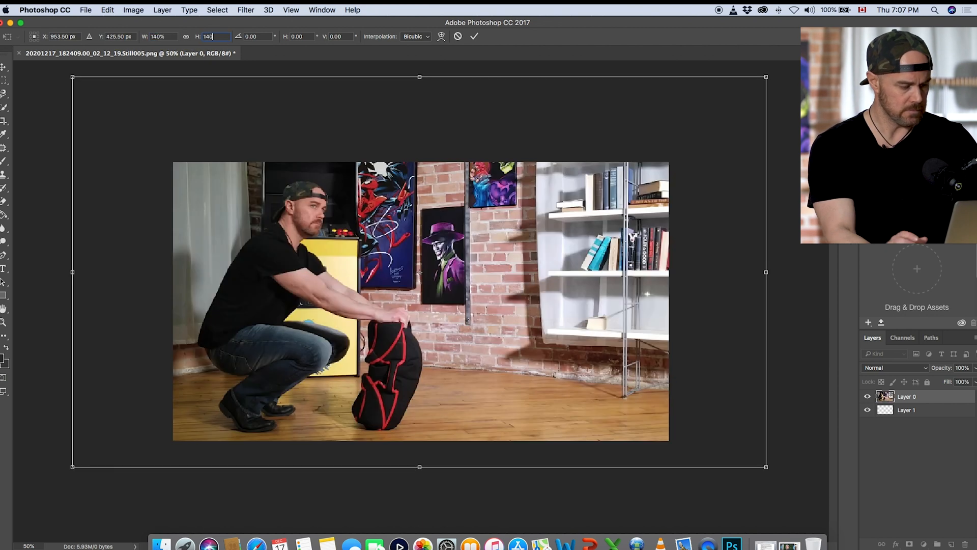
pyautogui.moveTo(305, 272); pyautogui.dragTo(315, 271)
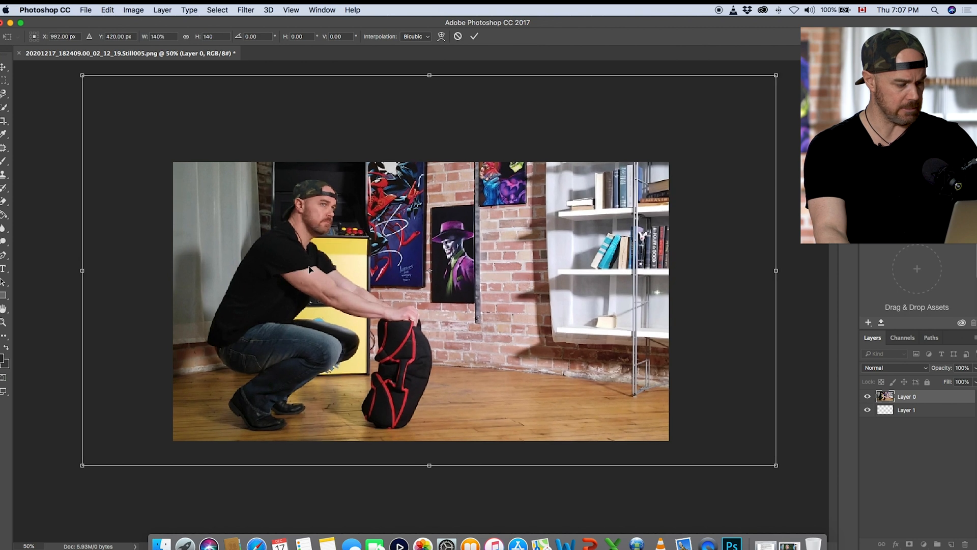
pyautogui.click(4, 80)
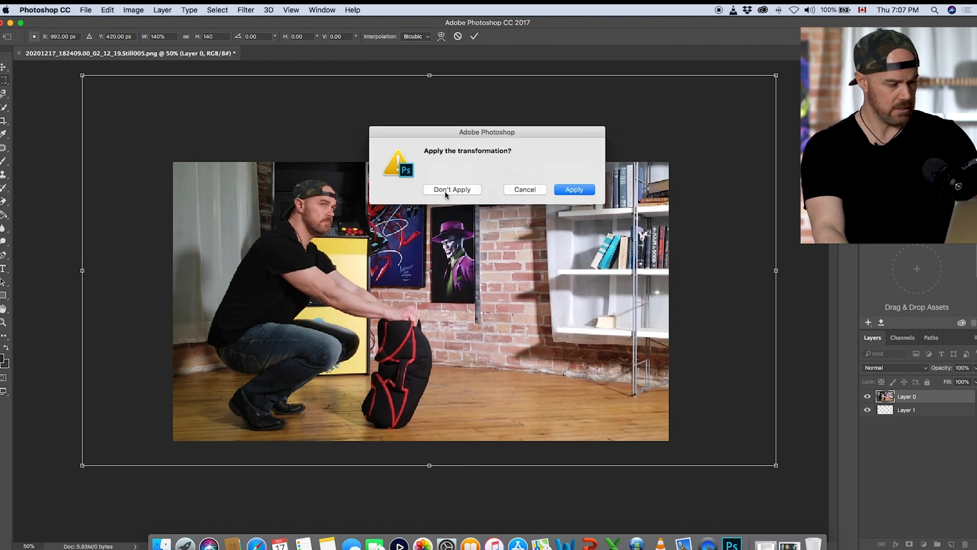
pyautogui.click(572, 190)
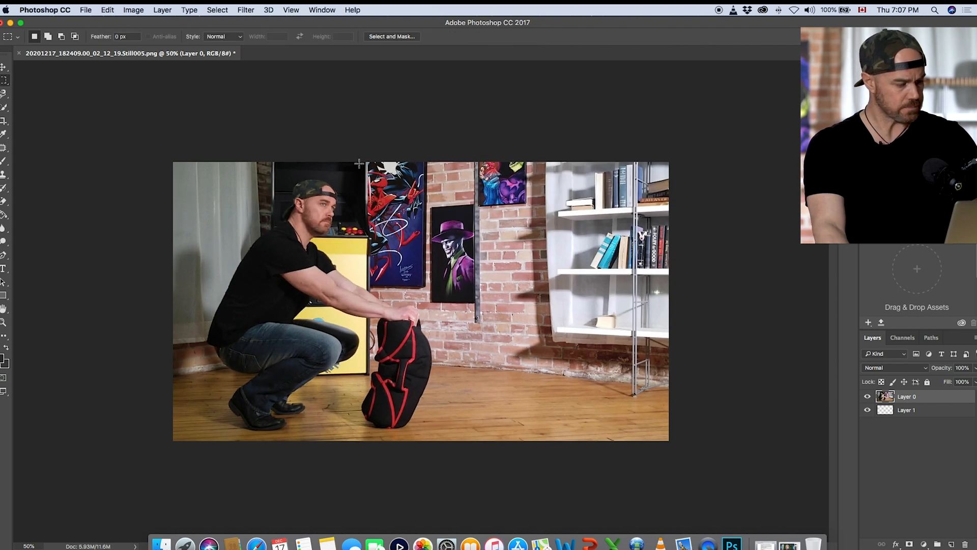
# Step: Open TH logo.png from the thumbnail video folder in Photoshop and copy its logo layer into the photo document
pyautogui.click(11, 22)
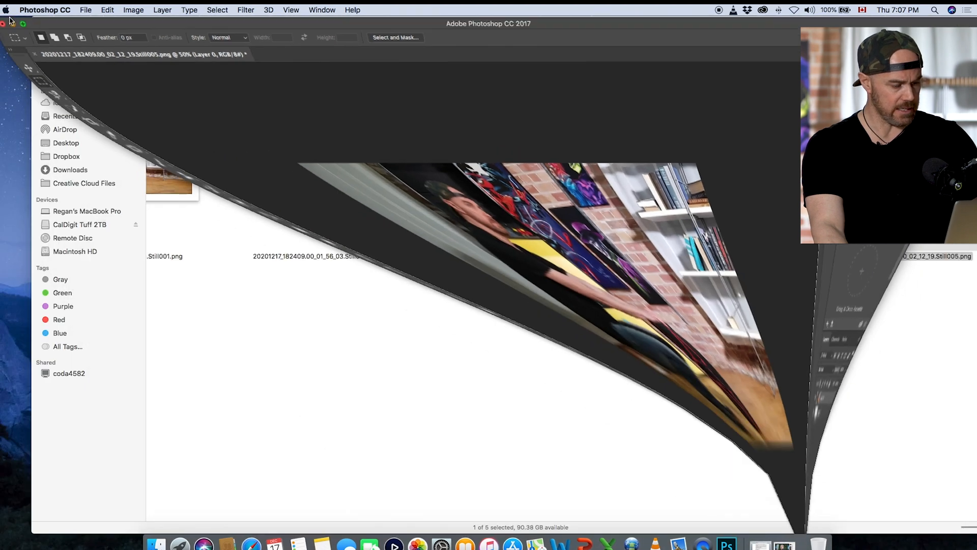
pyautogui.click(41, 35)
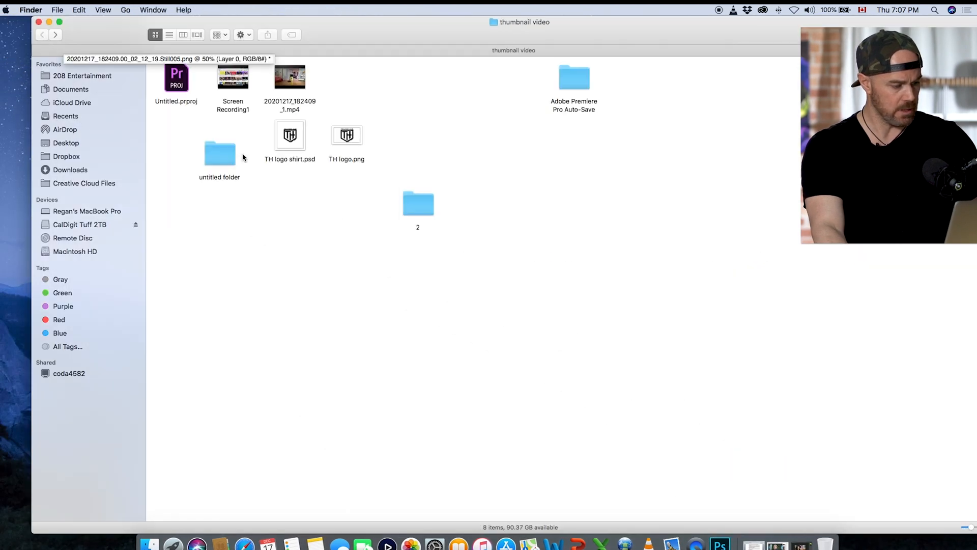
pyautogui.click(345, 138)
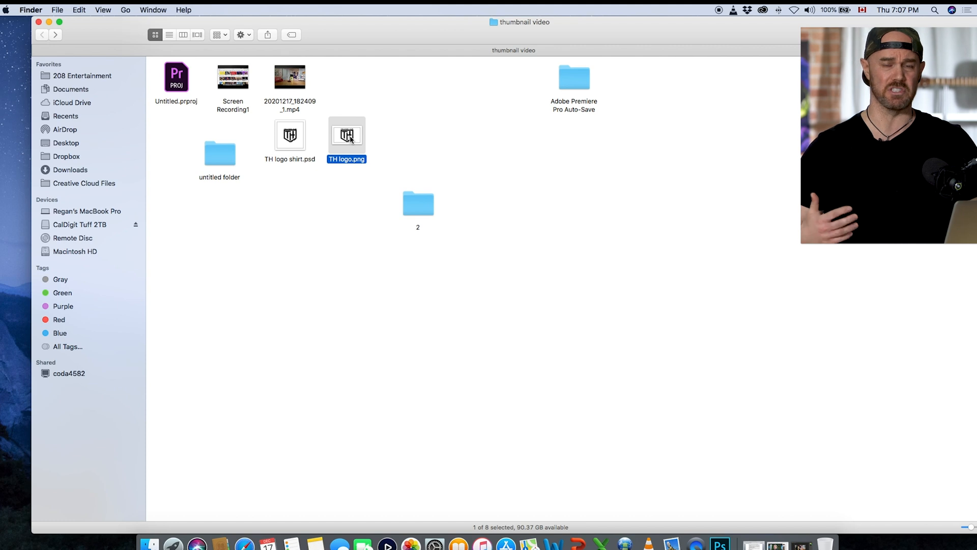
pyautogui.rightClick(347, 139)
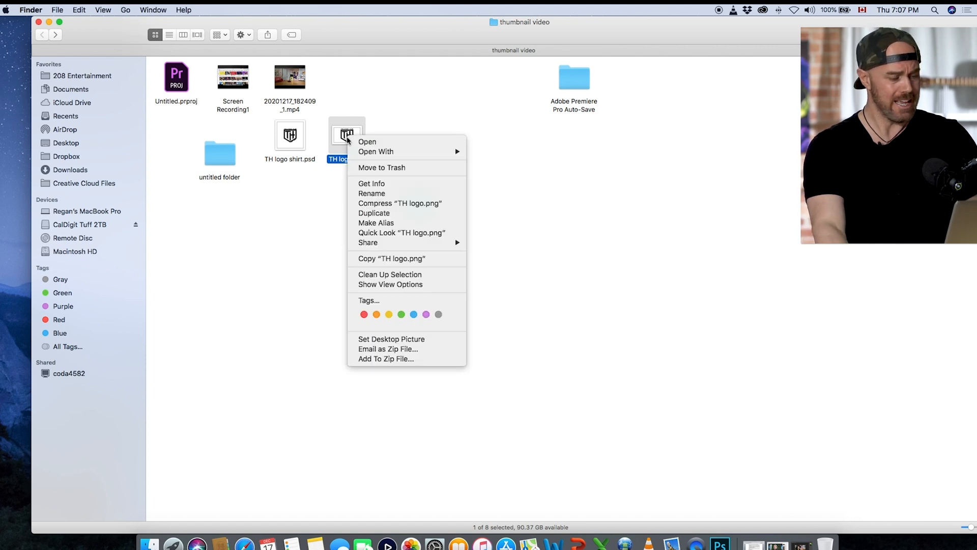
pyautogui.moveTo(361, 152)
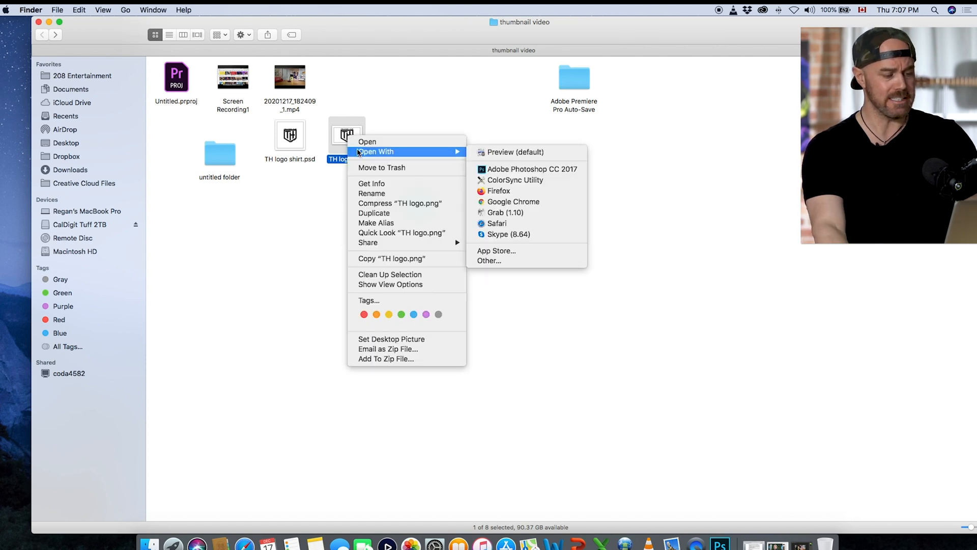
pyautogui.click(498, 169)
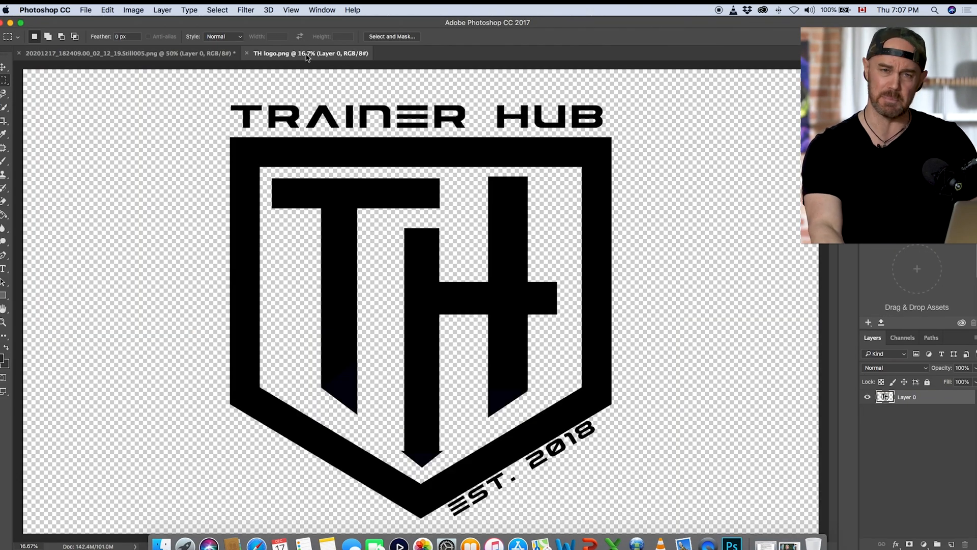
pyautogui.moveTo(308, 58); pyautogui.dragTo(534, 492)
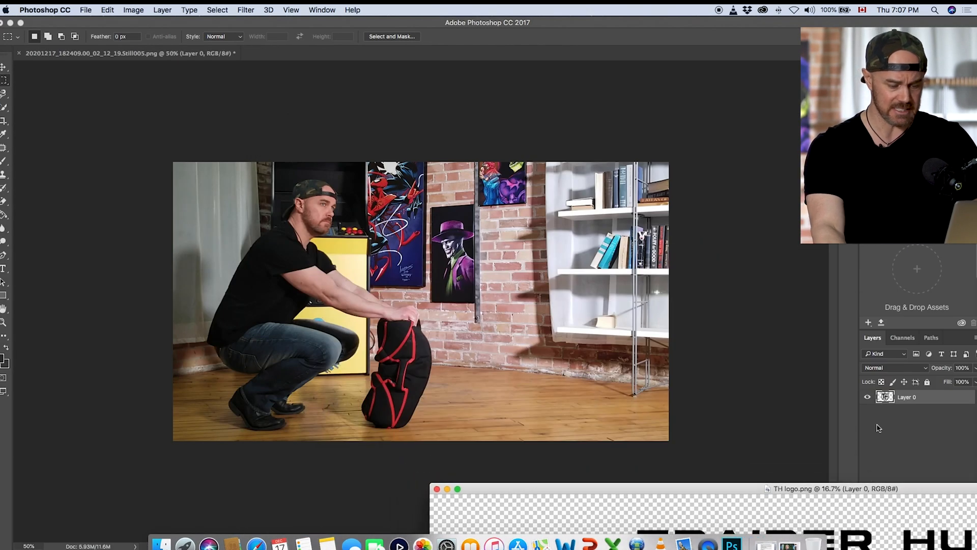
pyautogui.moveTo(885, 397); pyautogui.dragTo(530, 312)
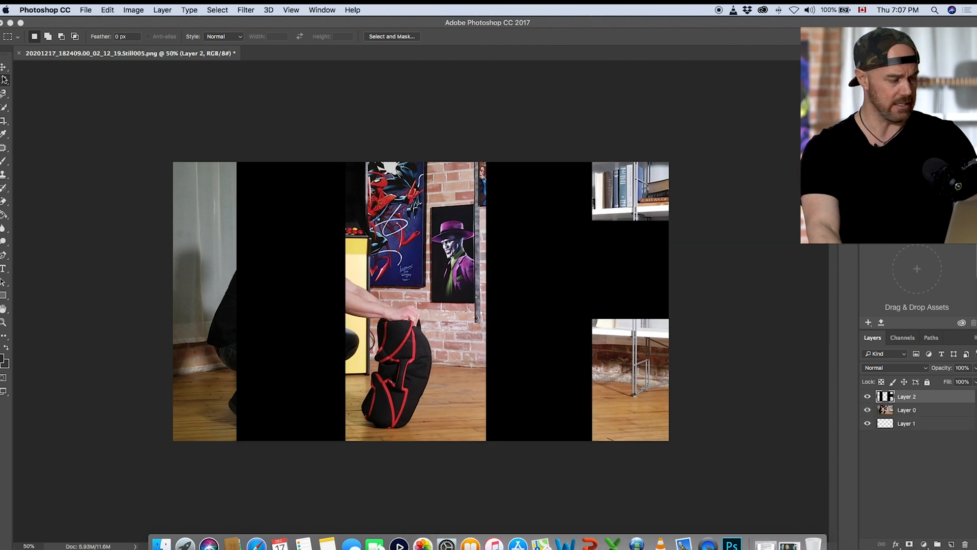
# Step: Shrink the logo layer freehand to about 12% wide and 9% high and position it over the bookshelf
pyautogui.click(3, 323)
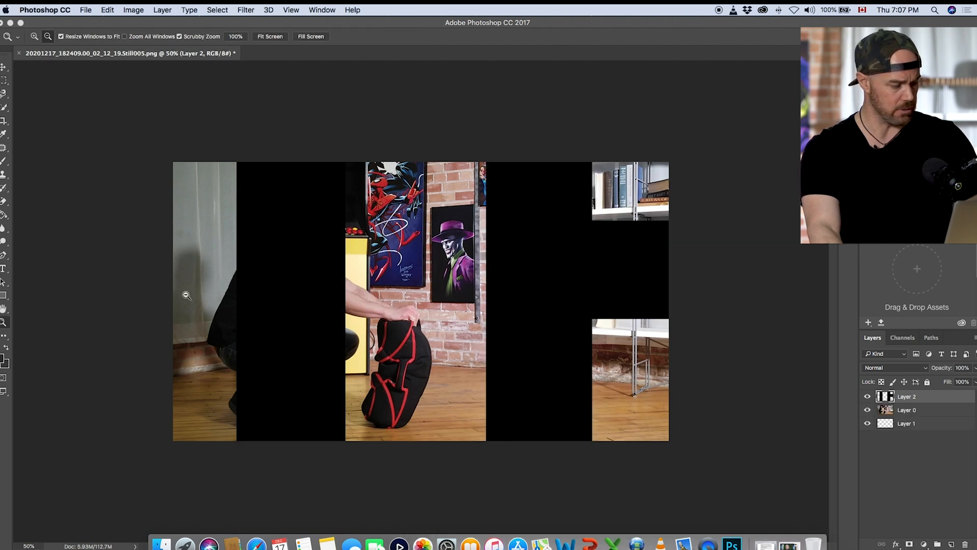
pyautogui.keyDown('alt'); pyautogui.click(264, 268); pyautogui.keyUp('alt')
pyautogui.keyDown('alt'); pyautogui.click(264, 269); pyautogui.keyUp('alt')
pyautogui.keyDown('alt'); pyautogui.click(264, 270); pyautogui.keyUp('alt')
pyautogui.hotkey('ctrl', 't')
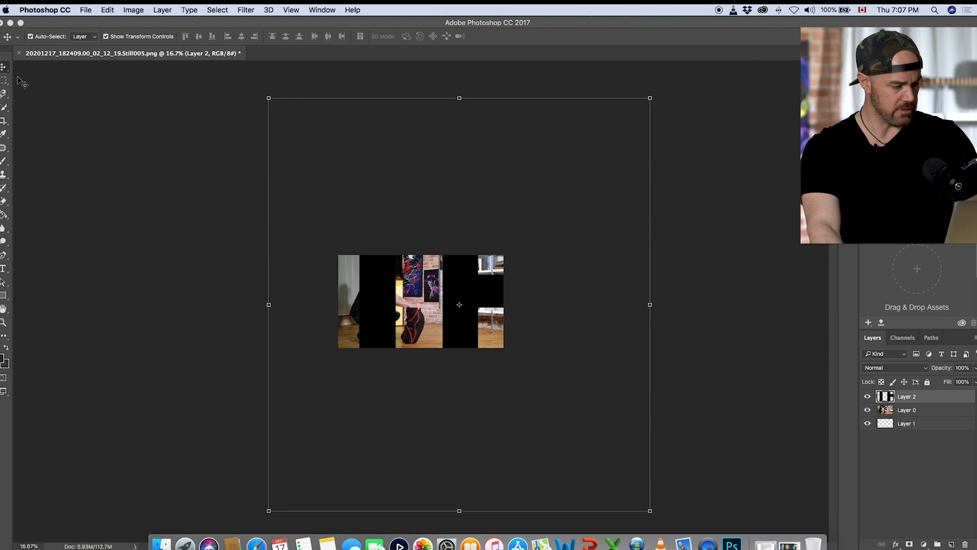
pyautogui.moveTo(270, 105); pyautogui.dragTo(455, 307)
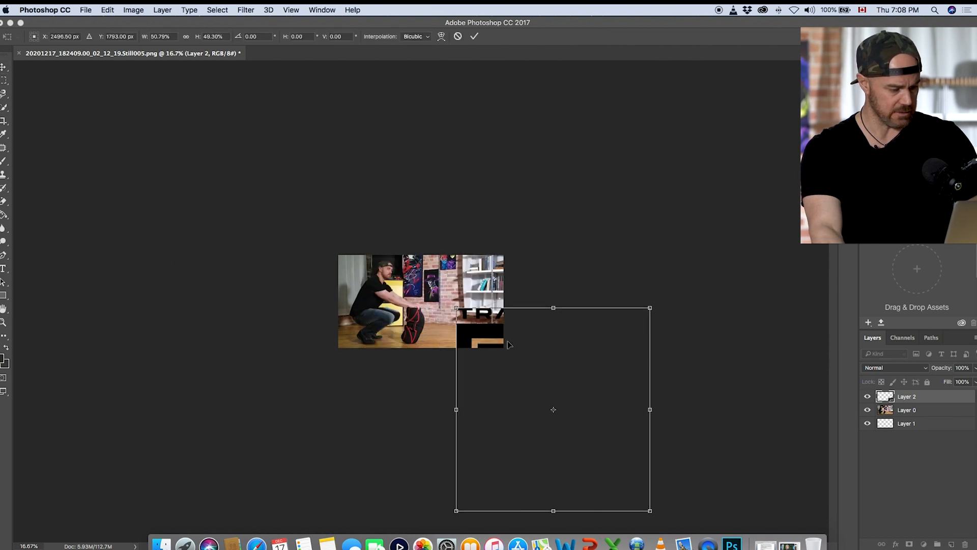
pyautogui.moveTo(637, 508); pyautogui.dragTo(450, 310)
pyautogui.moveTo(409, 279); pyautogui.dragTo(425, 279)
pyautogui.moveTo(456, 245); pyautogui.dragTo(451, 296)
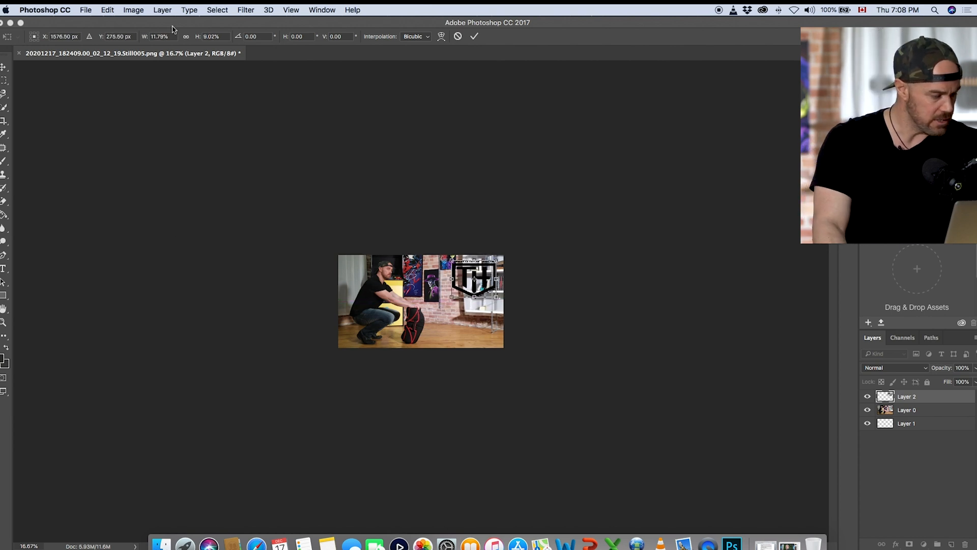
# Step: Set the logo's width and height to 8% and apply the transformation
pyautogui.click(159, 36)
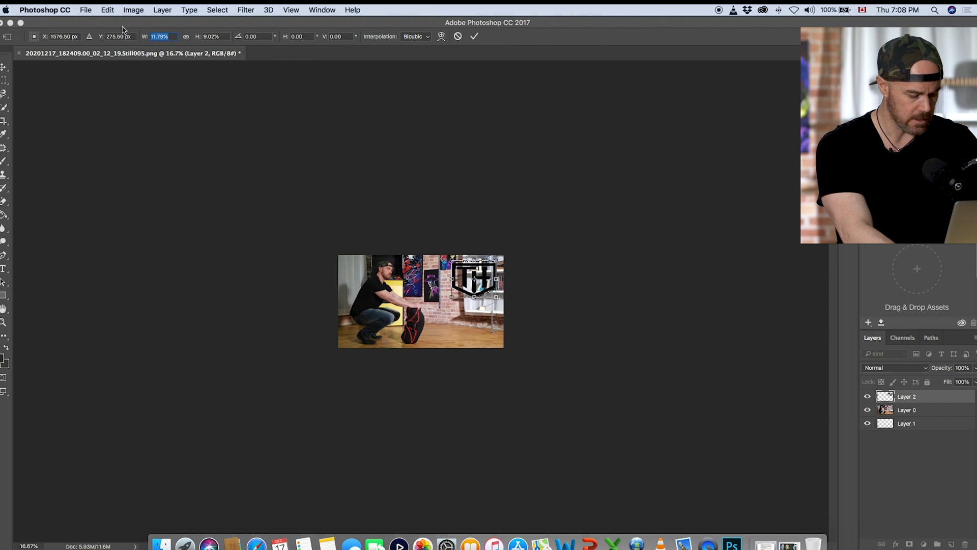
pyautogui.write('8')
pyautogui.press('Tab')
pyautogui.write('8')
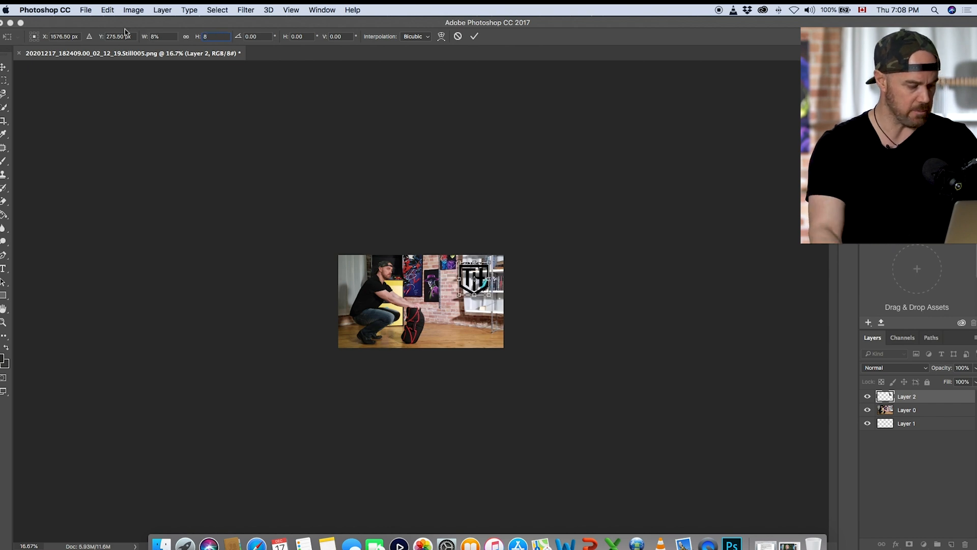
pyautogui.click(4, 81)
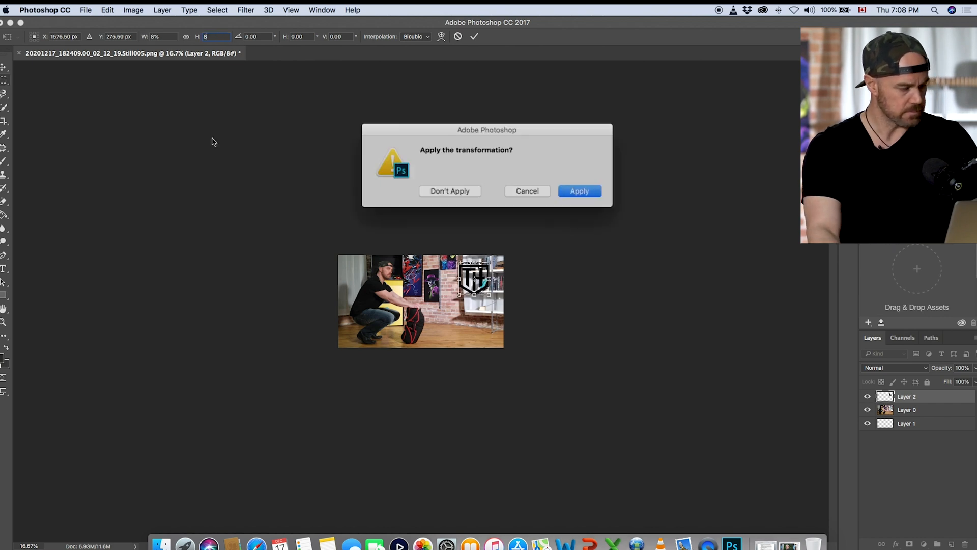
pyautogui.click(574, 189)
# Step: Stretch the logo freehand to about 125% wide and shift it slightly left and down over the bookshelf
pyautogui.click(4, 322)
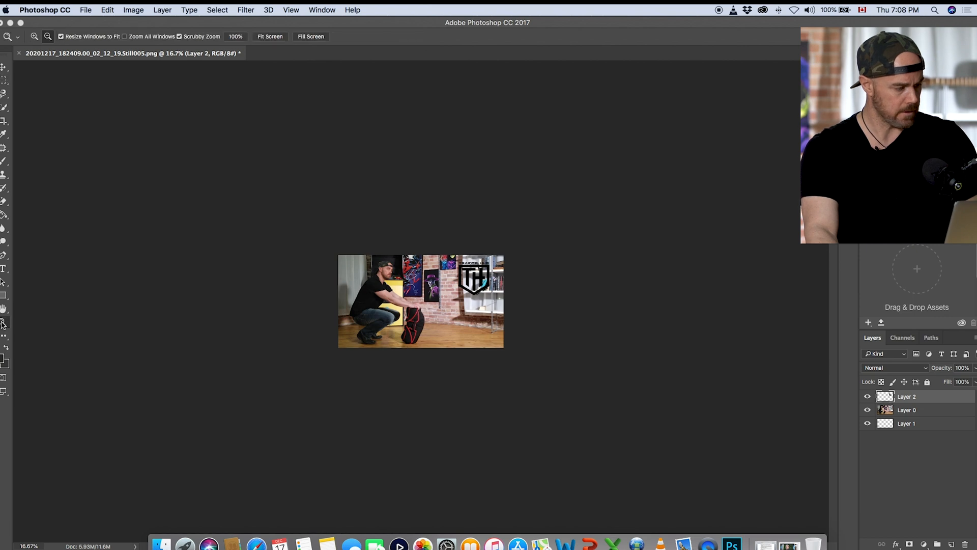
pyautogui.click(436, 318)
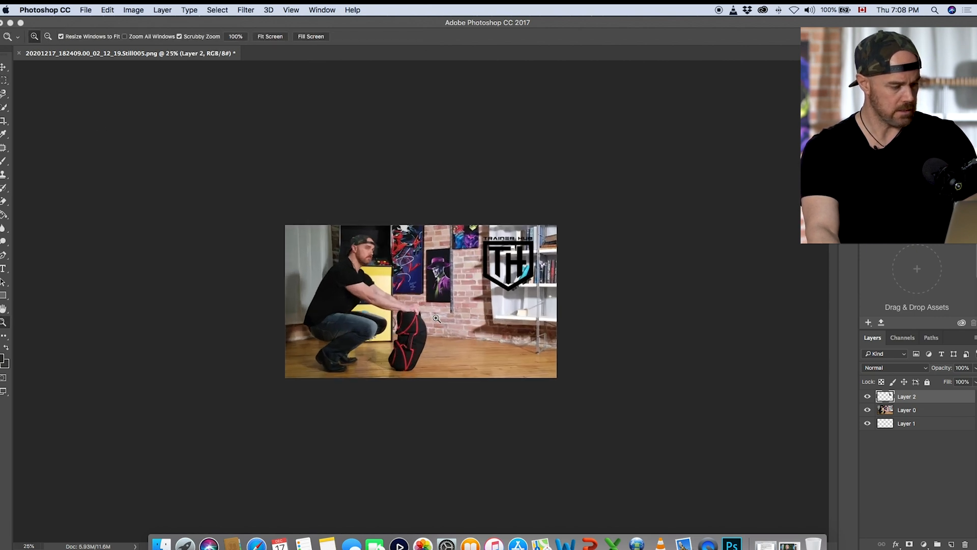
pyautogui.click(436, 318)
pyautogui.press('v')
pyautogui.moveTo(558, 227); pyautogui.dragTo(615, 241)
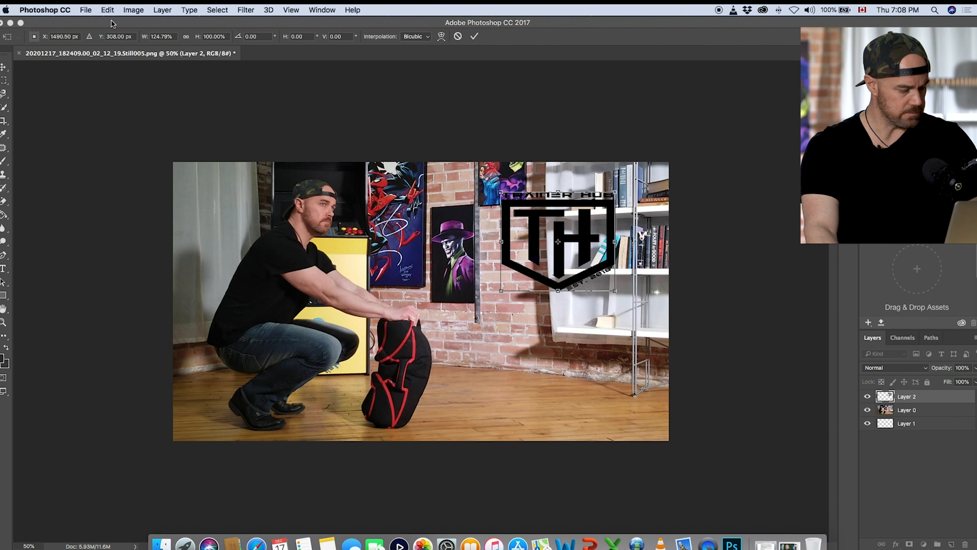
# Step: Set the logo's width and height to 125% and apply the transformation
pyautogui.click(155, 36)
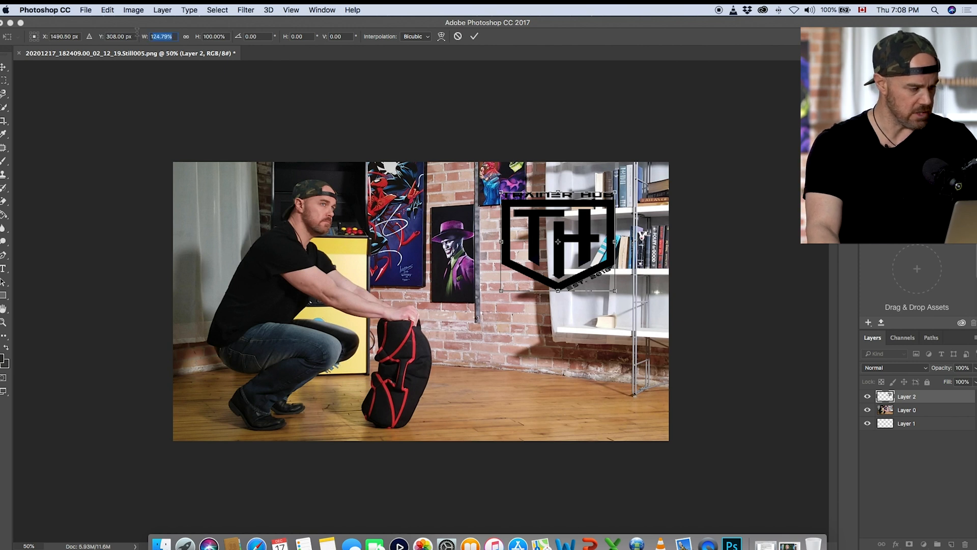
pyautogui.write('125')
pyautogui.press('Tab')
pyautogui.write('125')
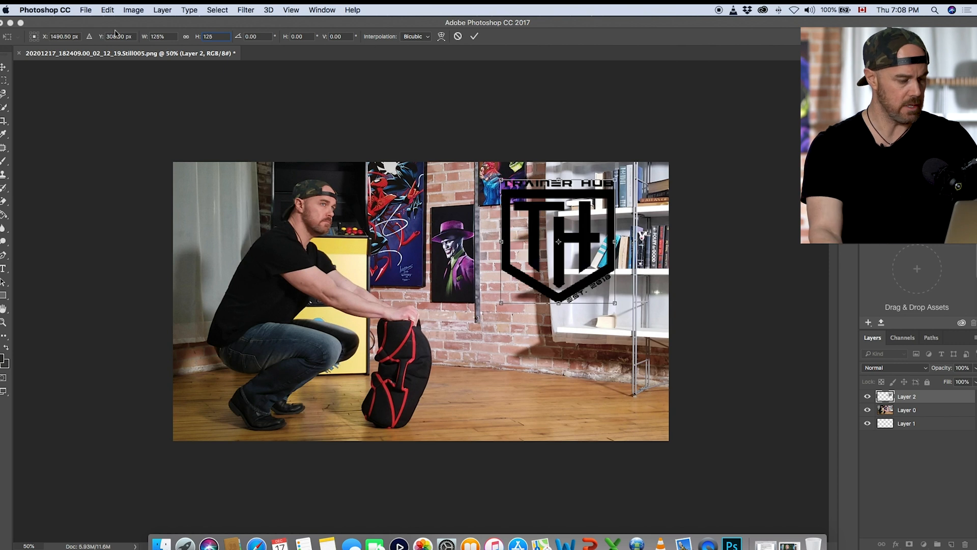
pyautogui.click(6, 79)
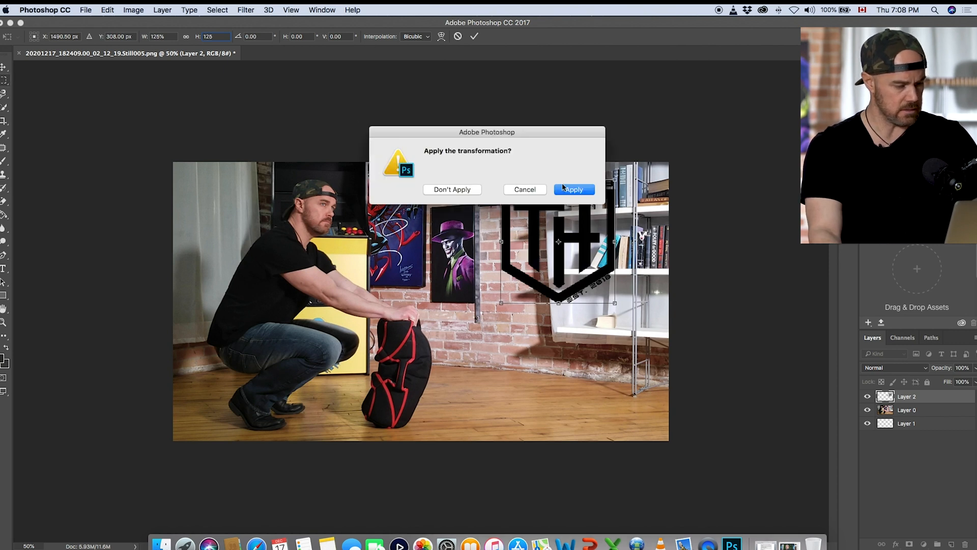
pyautogui.click(573, 190)
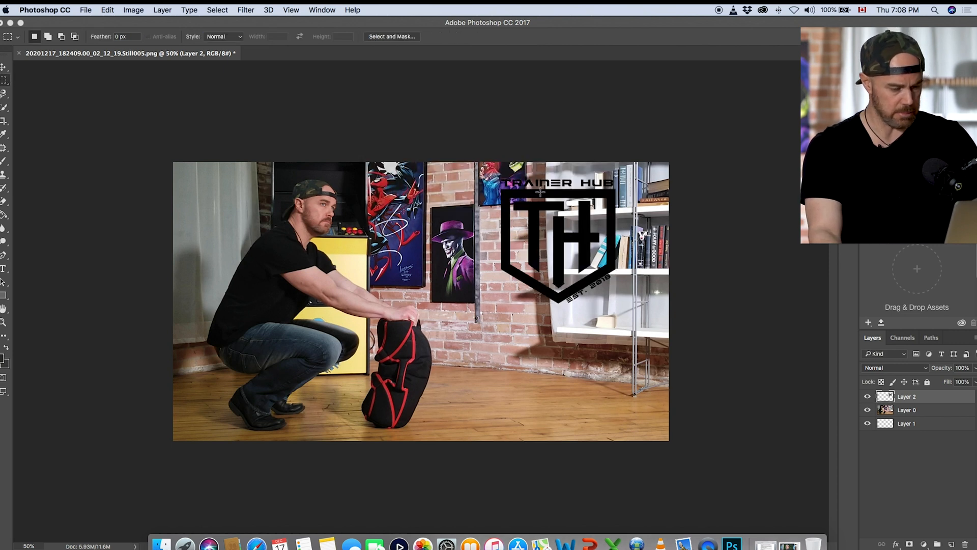
# Step: Add an Outer Glow to the logo layer with a 5% spread and a size of 92 px
pyautogui.doubleClick(933, 400)
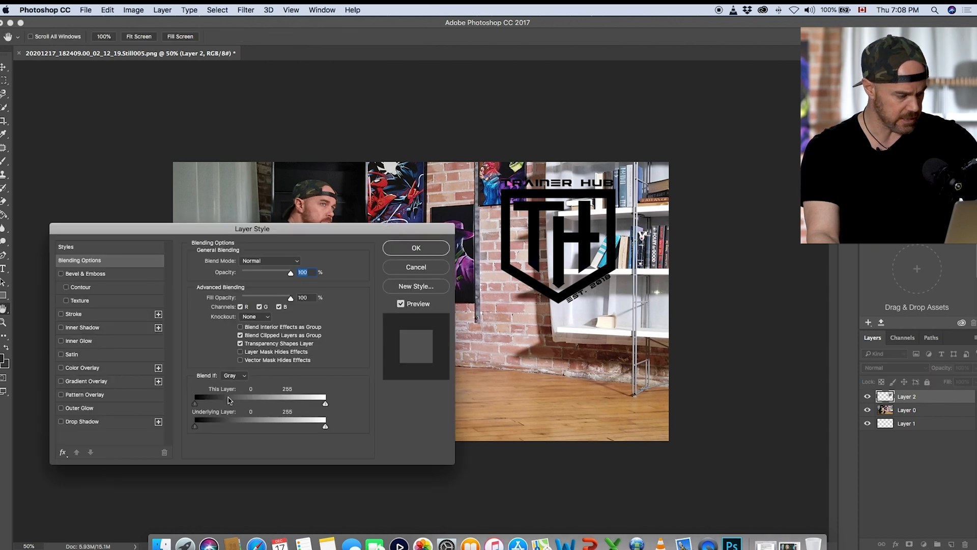
pyautogui.click(61, 408)
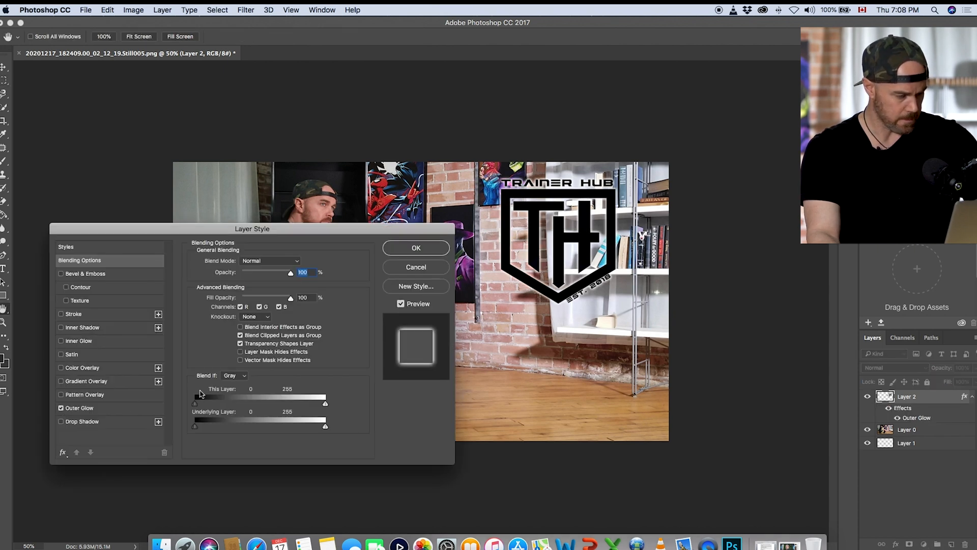
pyautogui.click(94, 412)
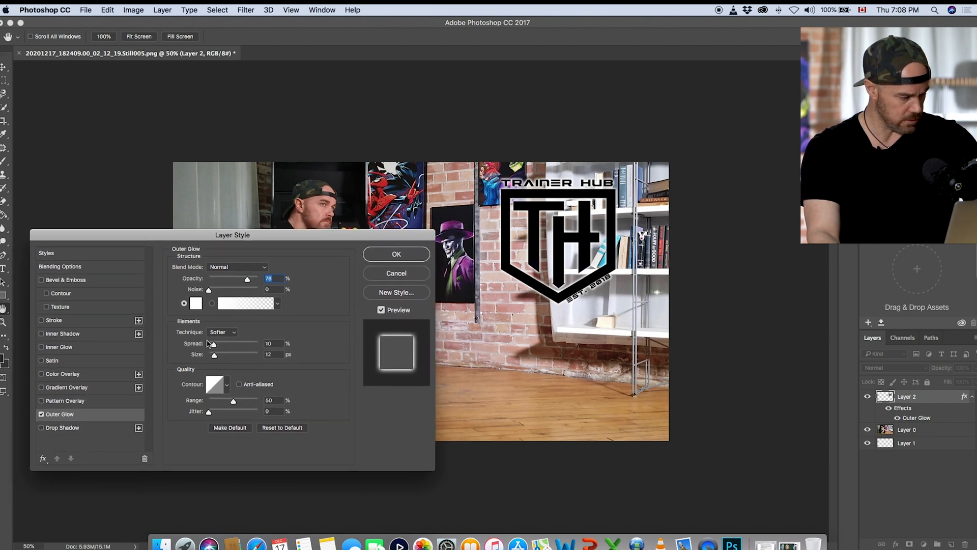
pyautogui.moveTo(214, 346)
pyautogui.mouseDown()
pyautogui.moveTo(230, 355)
pyautogui.moveTo(211, 346)
pyautogui.mouseUp()
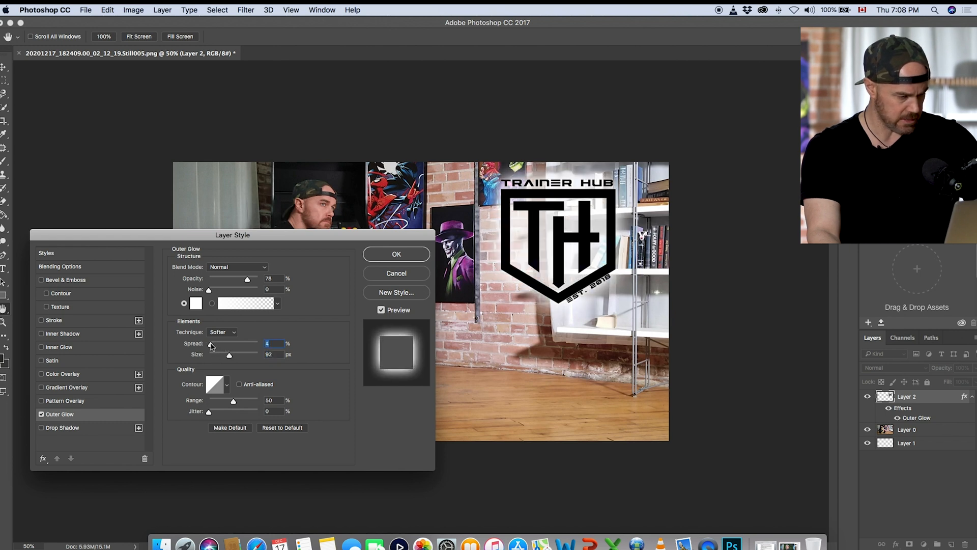
pyautogui.click(399, 256)
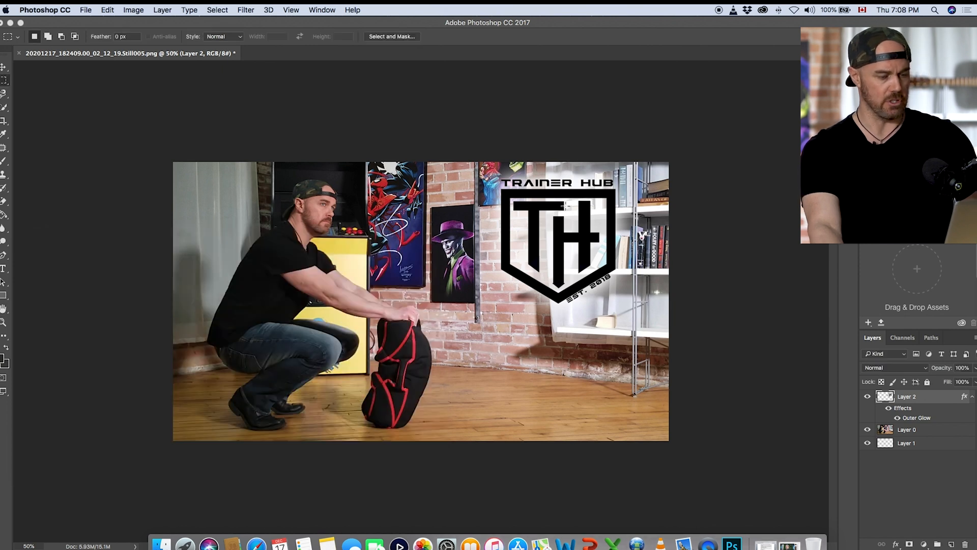
# Step: Move the logo slightly left towards the person, and reposition the application window so the whole tool column is visible
pyautogui.click(5, 67)
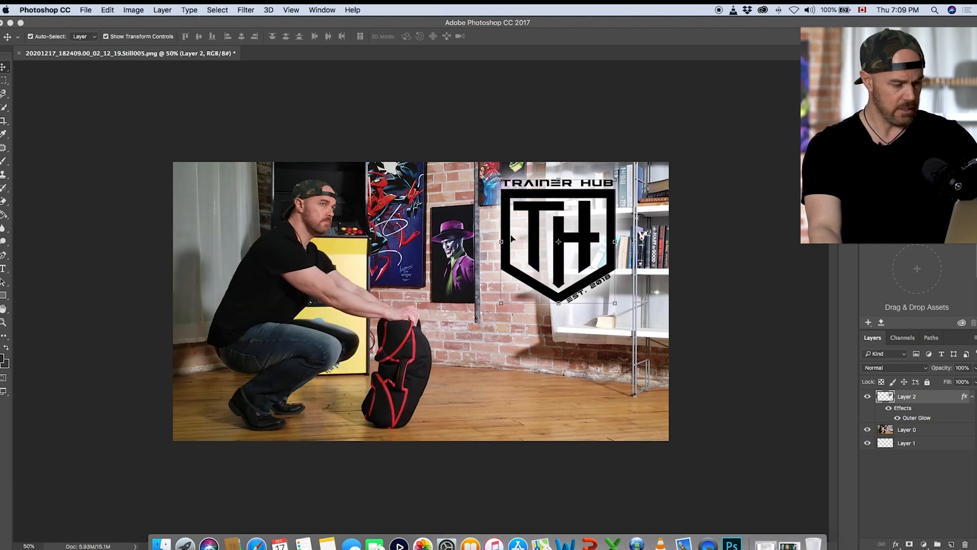
pyautogui.moveTo(554, 256); pyautogui.dragTo(543, 257)
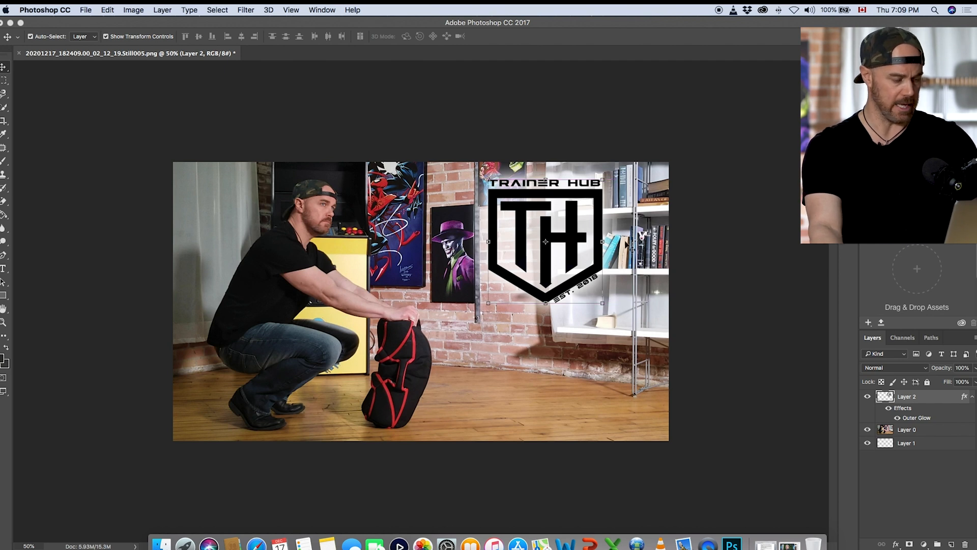
pyautogui.click(4, 80)
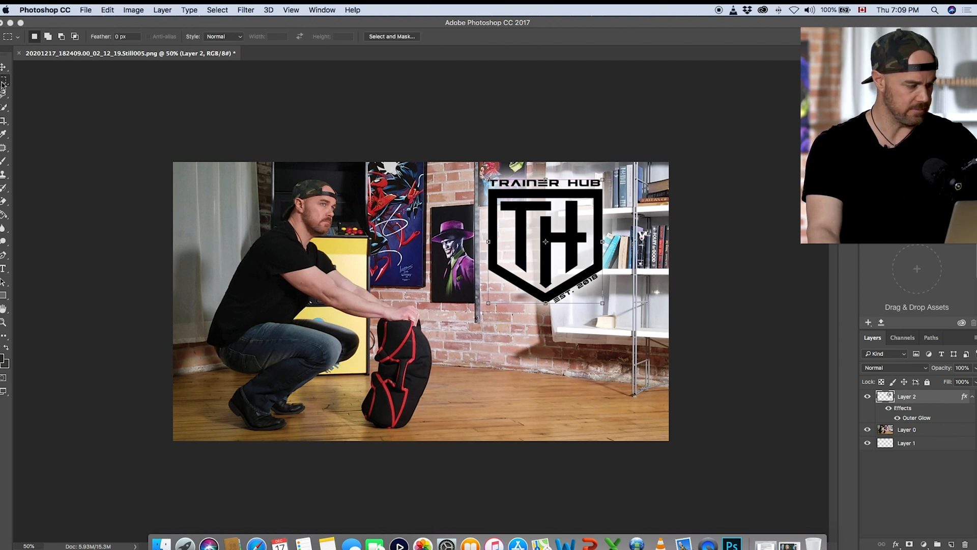
pyautogui.moveTo(111, 24); pyautogui.dragTo(164, 139)
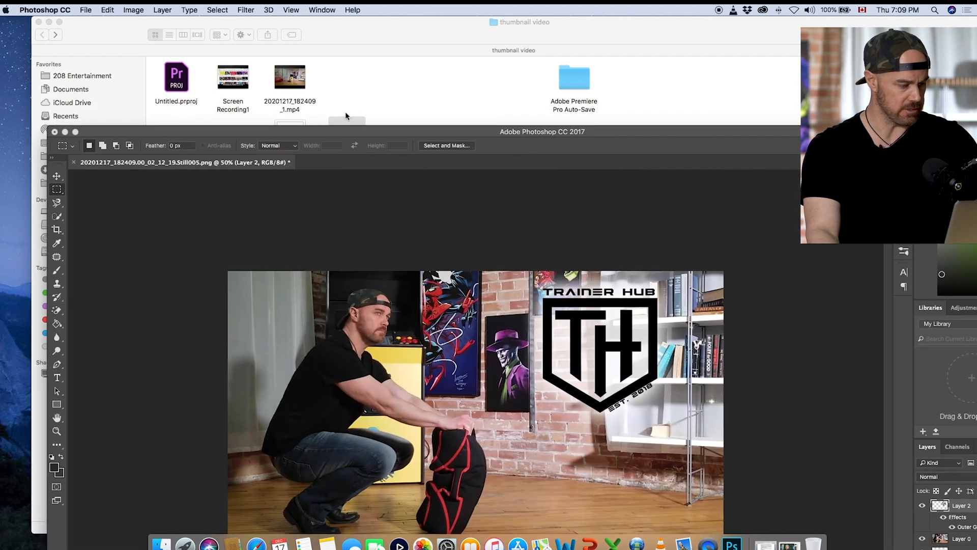
pyautogui.doubleClick(281, 62)
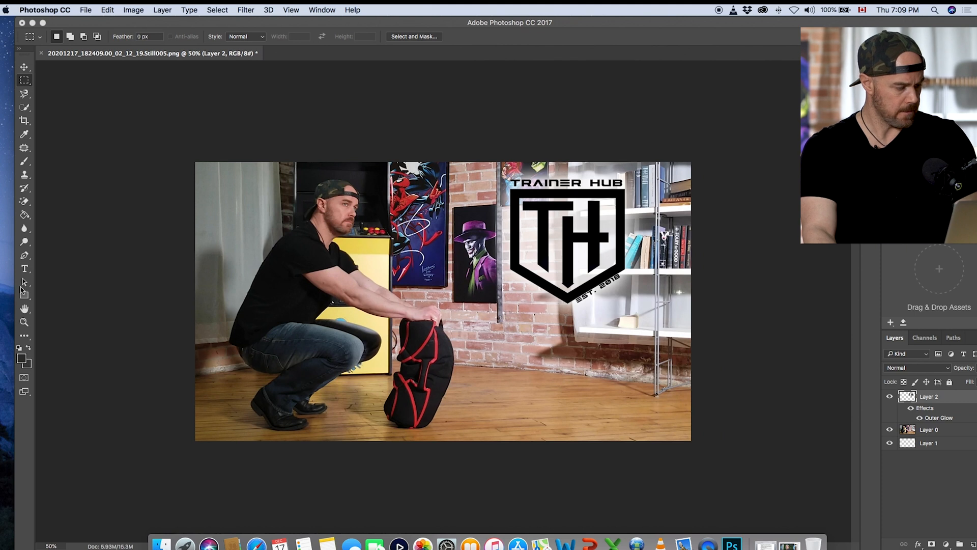
pyautogui.click(24, 268)
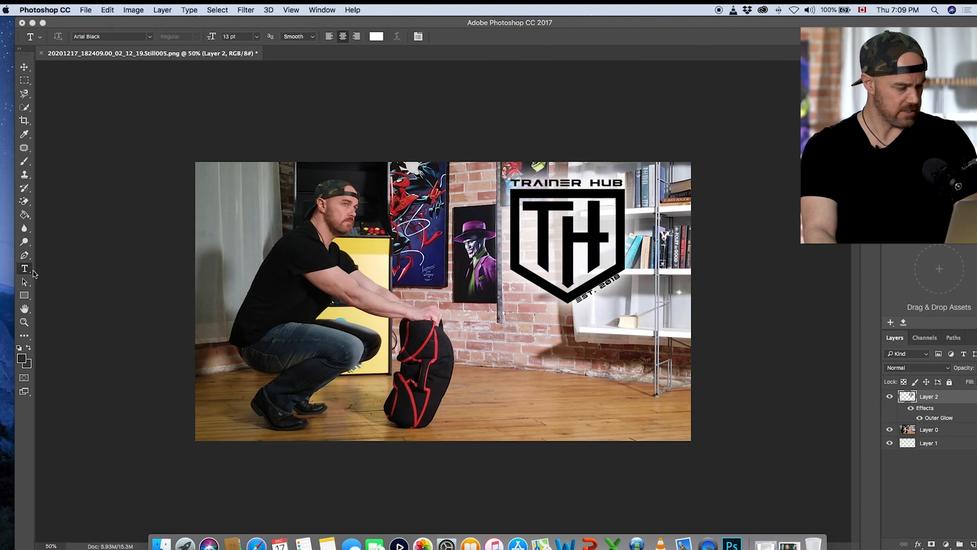
pyautogui.click(467, 345)
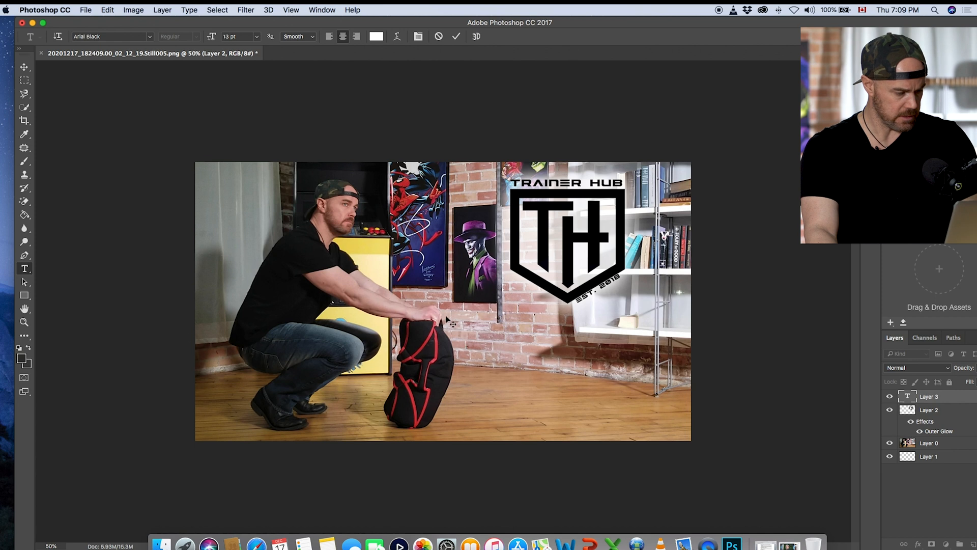
pyautogui.press('Escape')
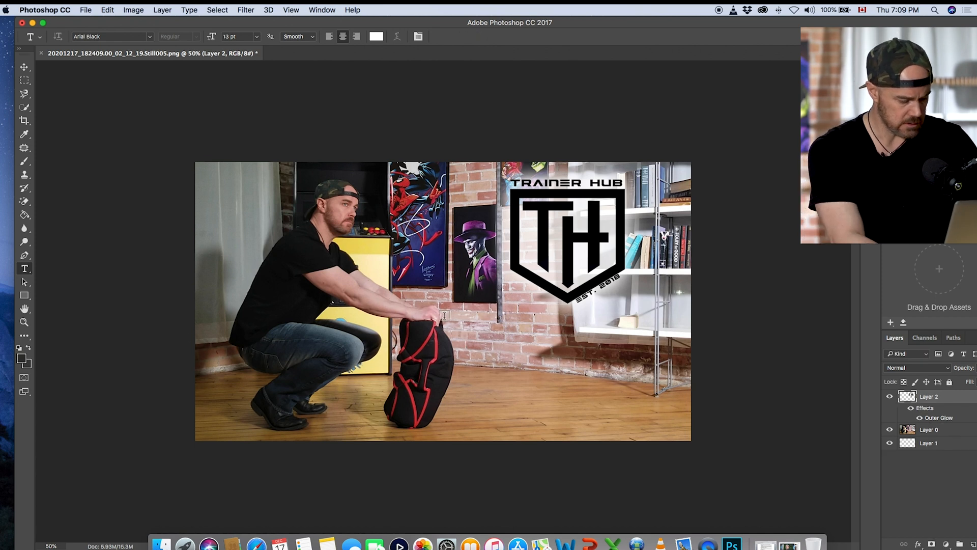
# Step: Reset the foreground and background colours to their defaults and add the text SANDBAG in black Arial Black below the logo
pyautogui.press('a')
pyautogui.press('d')
pyautogui.press('g')
pyautogui.hotkey('shift', 'g')
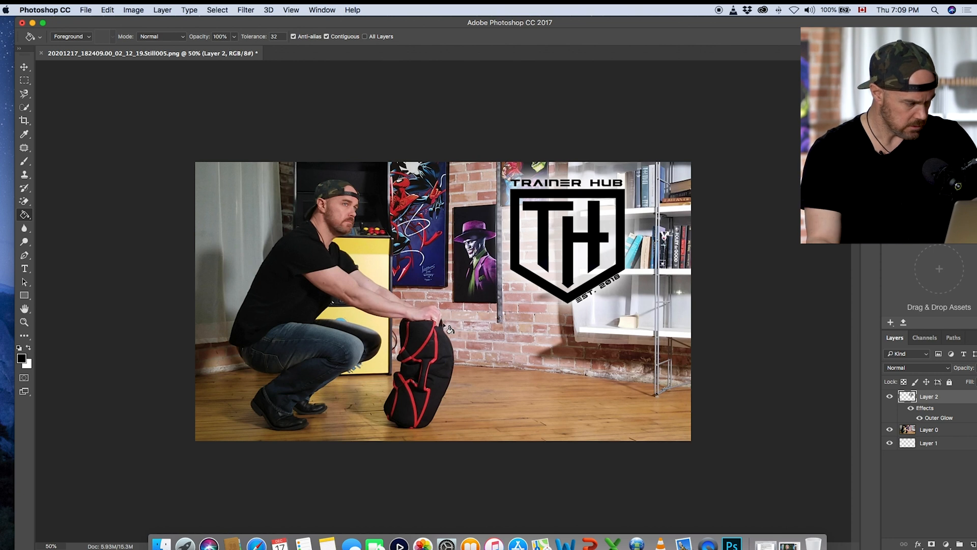
pyautogui.click(26, 270)
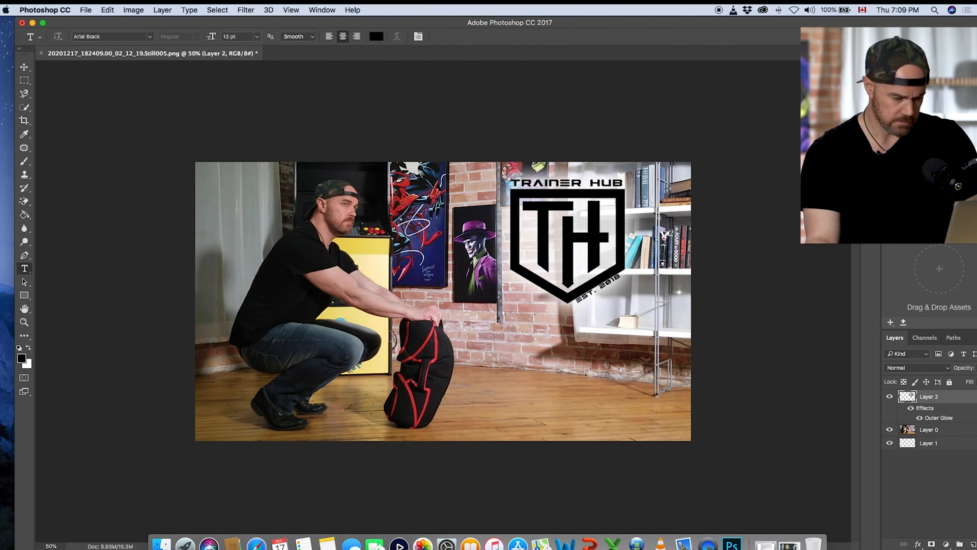
pyautogui.click(493, 340)
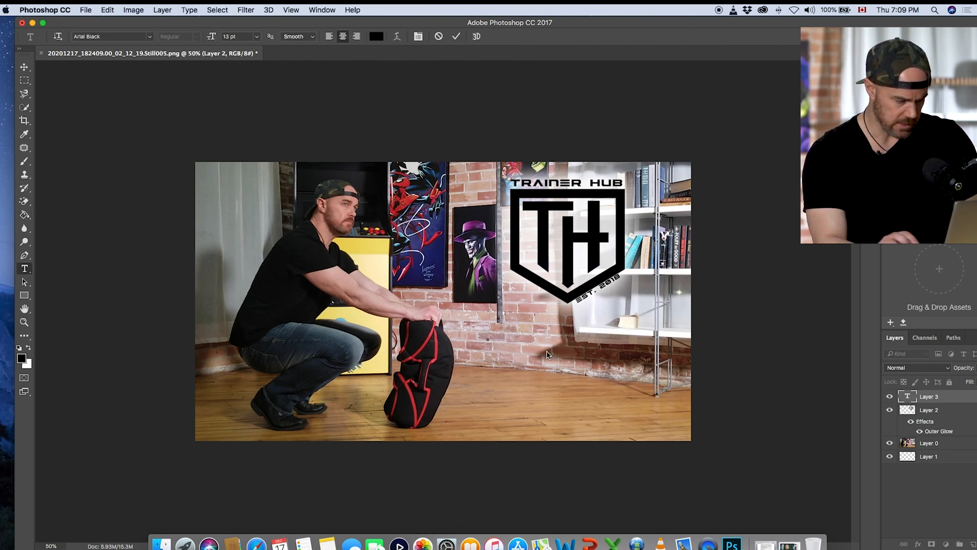
pyautogui.write('sour')
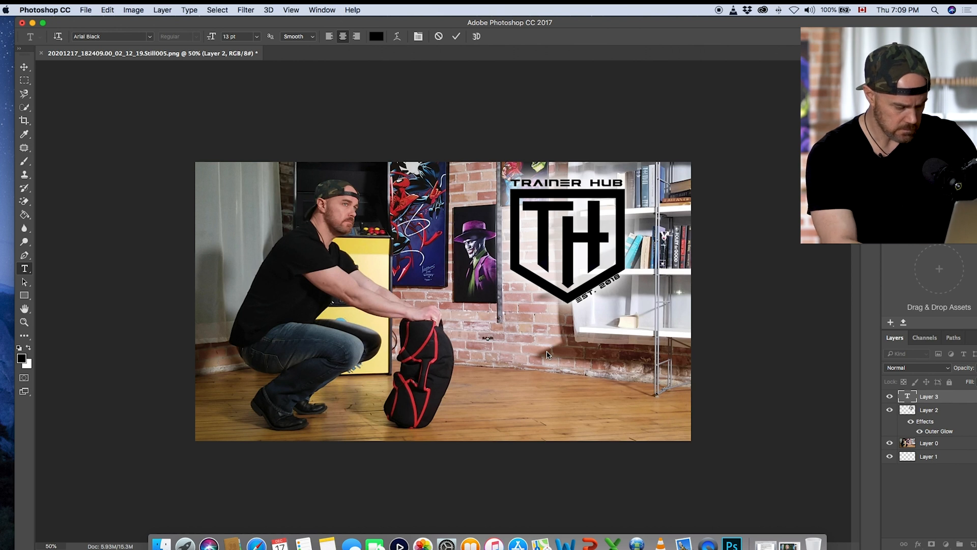
pyautogui.write('ce')
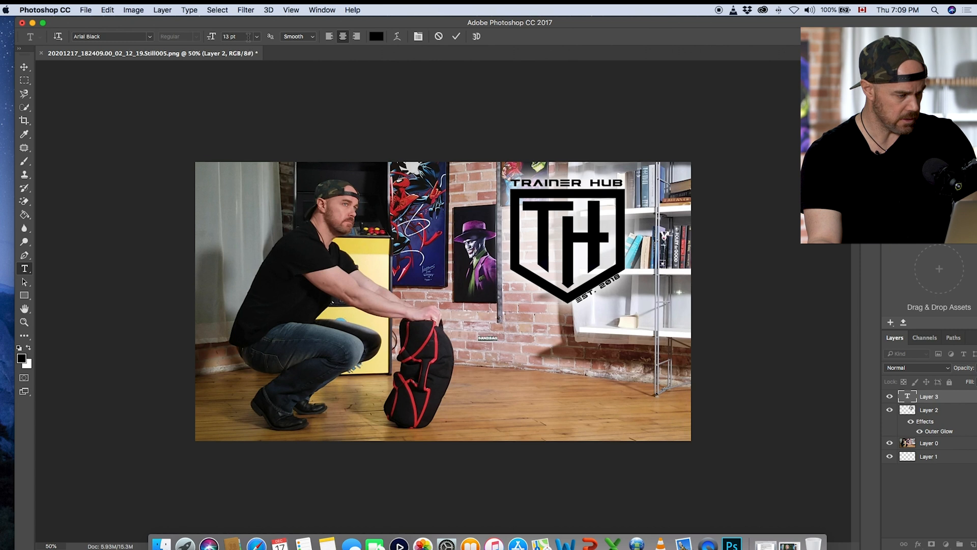
# Step: Set the SANDBAG text's font size to 200 pt, show its character settings, and commit the text
pyautogui.click(256, 37)
pyautogui.click(243, 168)
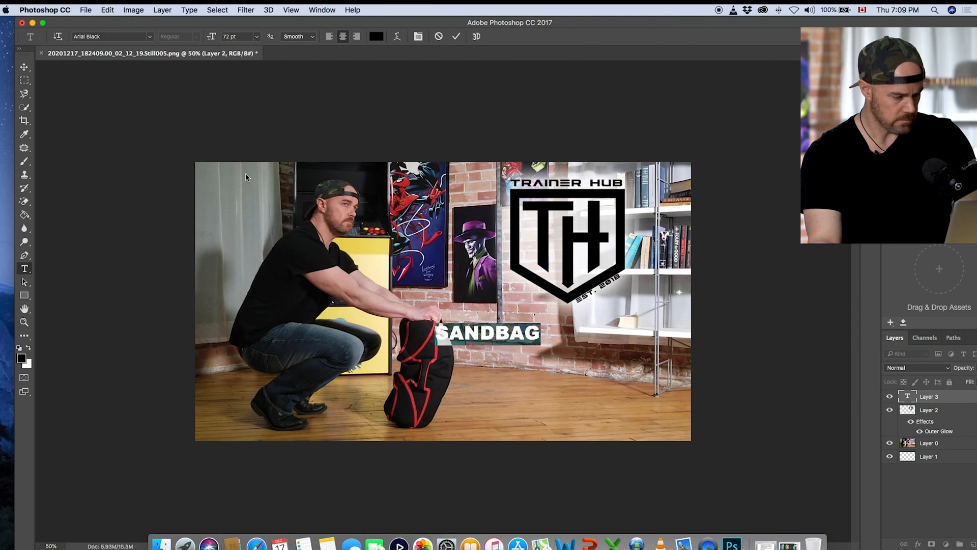
pyautogui.click(237, 37)
pyautogui.write('200')
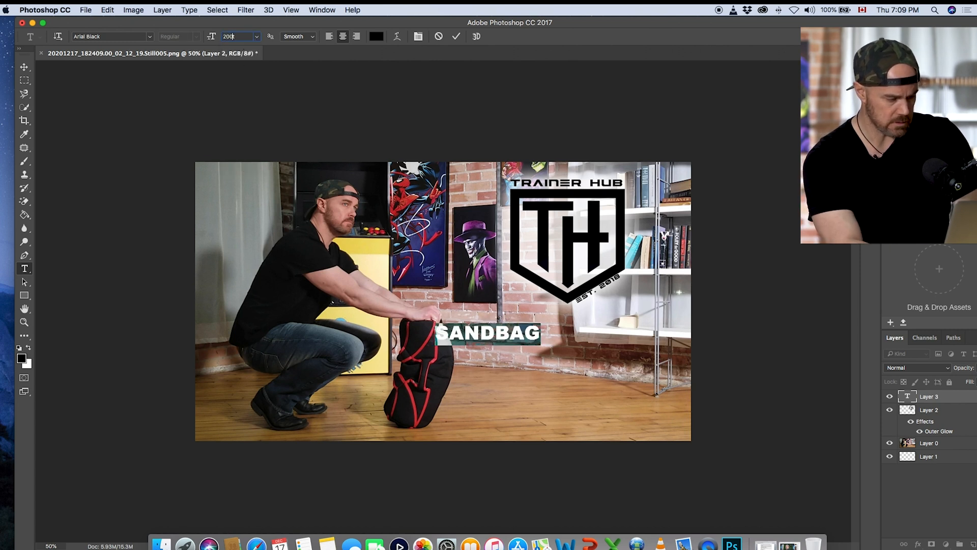
pyautogui.press('Return')
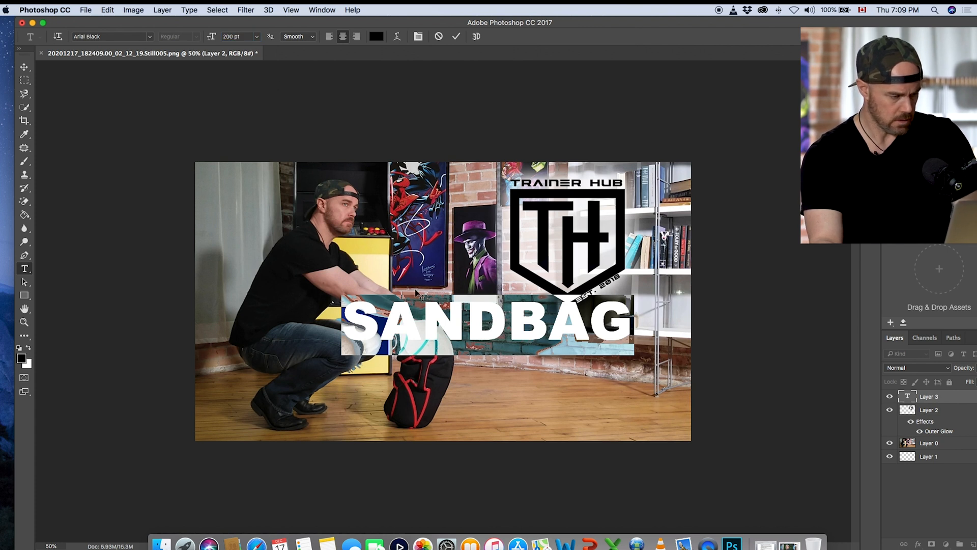
pyautogui.click(419, 38)
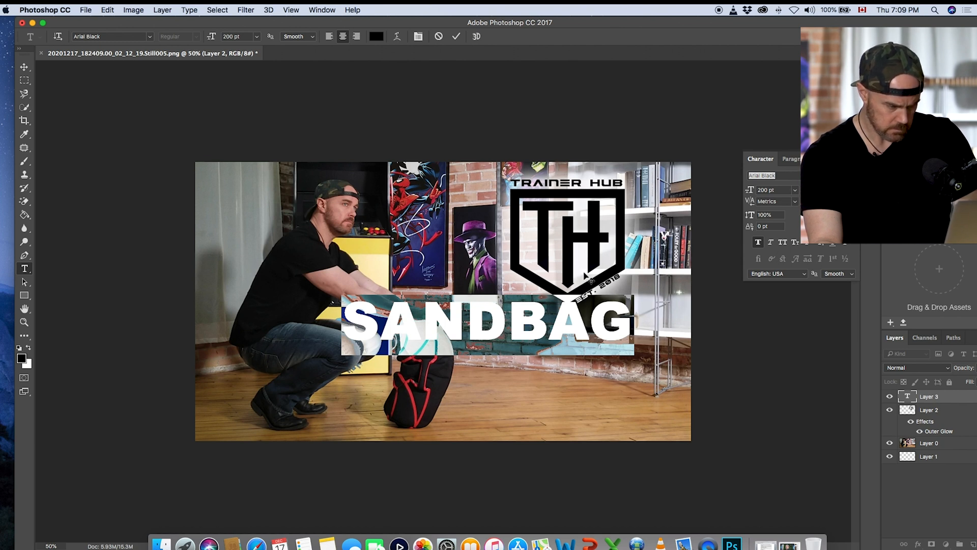
pyautogui.press('super+Return')
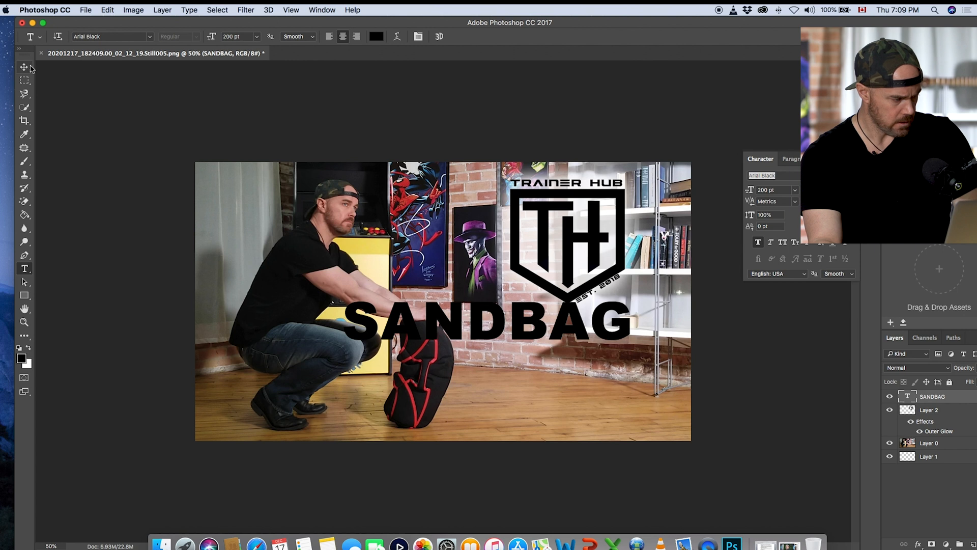
# Step: Move the SANDBAG text about 6.4 cm right and 5.1 cm down, and shift the photo layer slightly left
pyautogui.click(30, 66)
pyautogui.moveTo(457, 341); pyautogui.dragTo(502, 369)
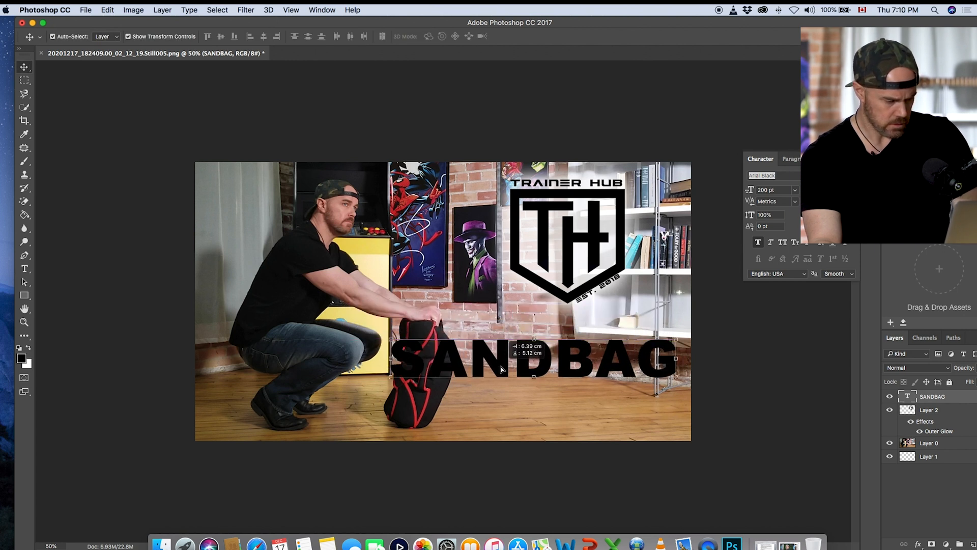
pyautogui.click(910, 442)
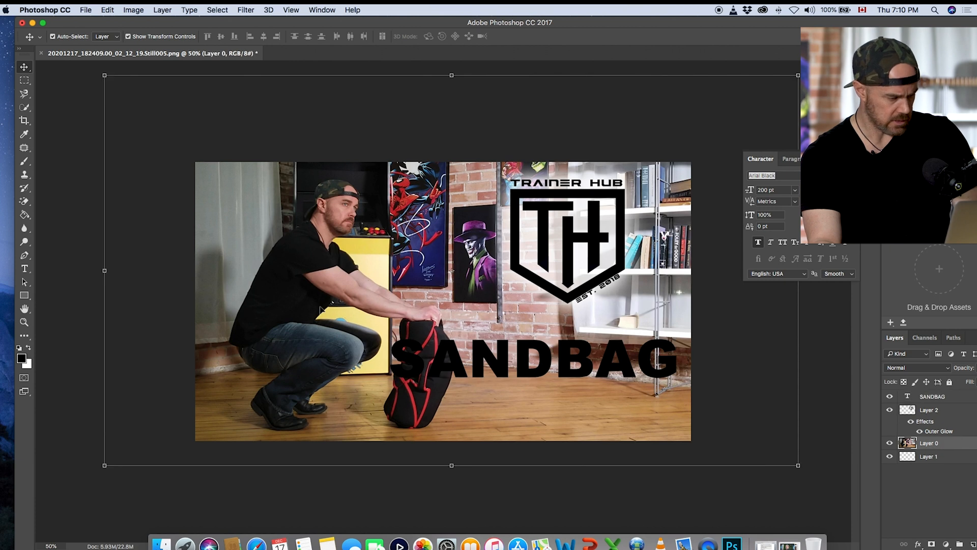
pyautogui.moveTo(283, 238); pyautogui.dragTo(269, 239)
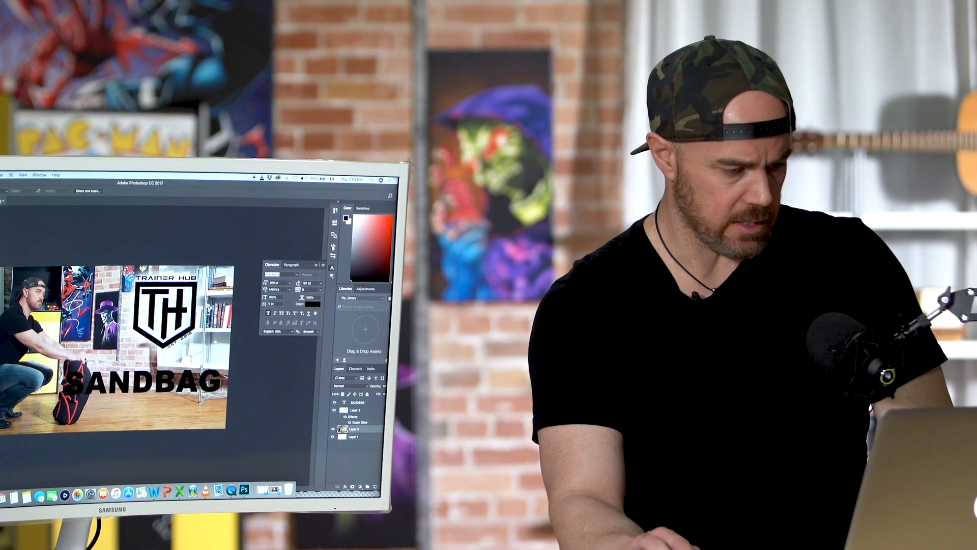
pyautogui.hotkey('ctrl', 'Up')
pyautogui.hotkey('ctrl', 'Up')
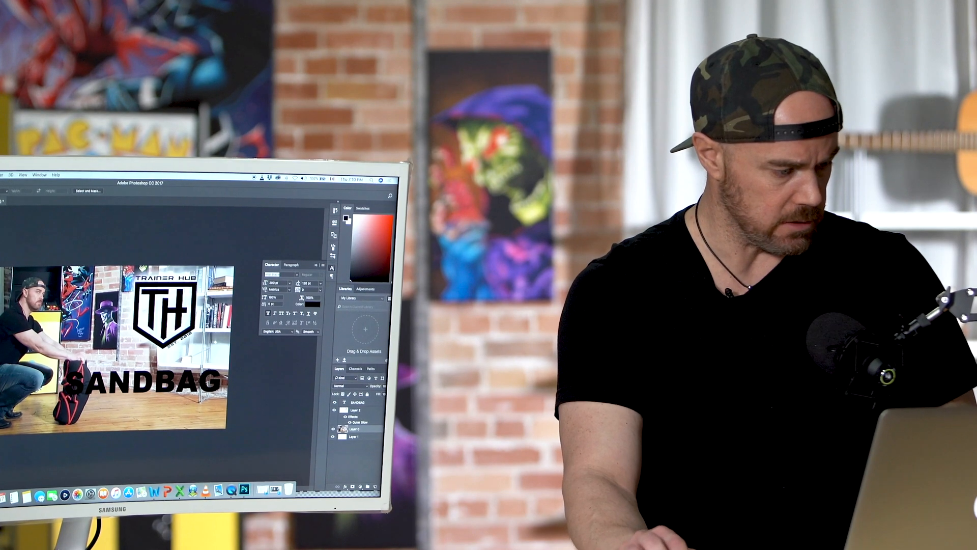
pyautogui.hotkey('ctrl', 'Up')
pyautogui.hotkey('ctrl', 'Up')
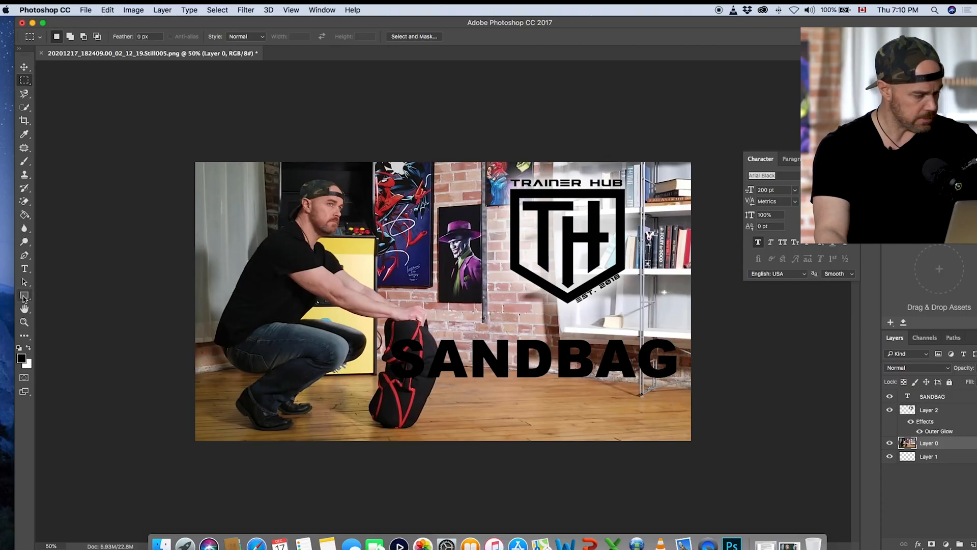
# Step: Draw a rectangle about 1235 by 205 px behind the SANDBAG text, fill it with black 000000, and shift the application window slightly
pyautogui.click(24, 296)
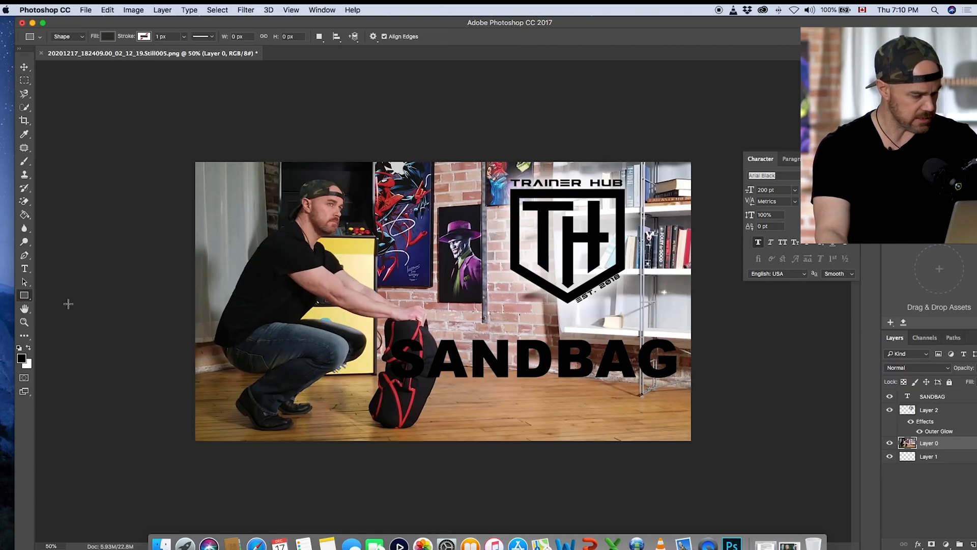
pyautogui.moveTo(380, 335); pyautogui.dragTo(700, 387)
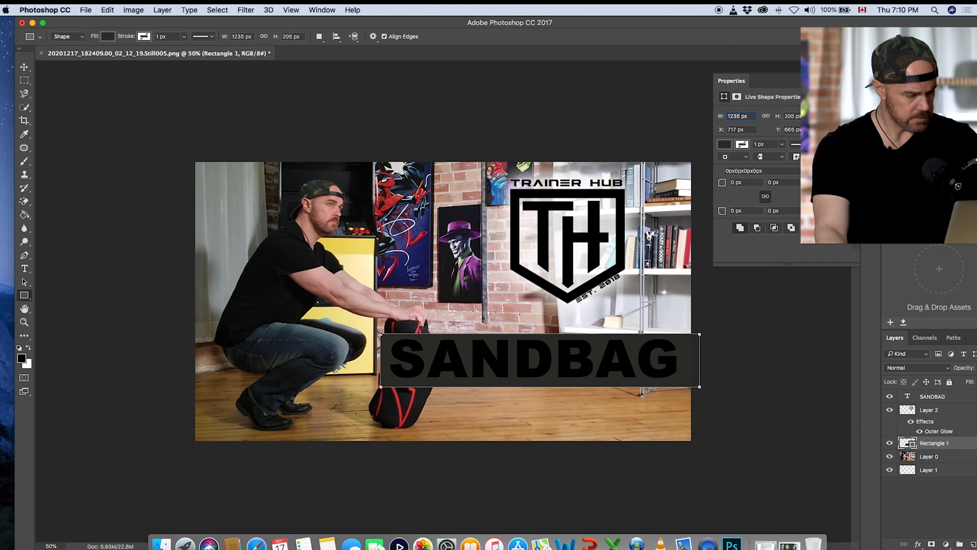
pyautogui.click(24, 80)
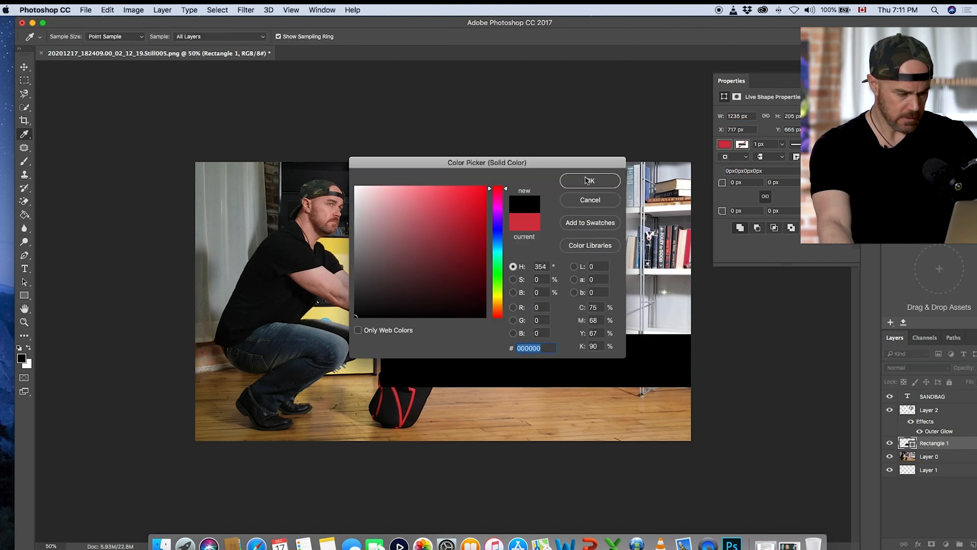
pyautogui.click(588, 181)
pyautogui.moveTo(595, 31); pyautogui.dragTo(553, 29)
# Step: Change the SANDBAG text colour to white
pyautogui.click(863, 399)
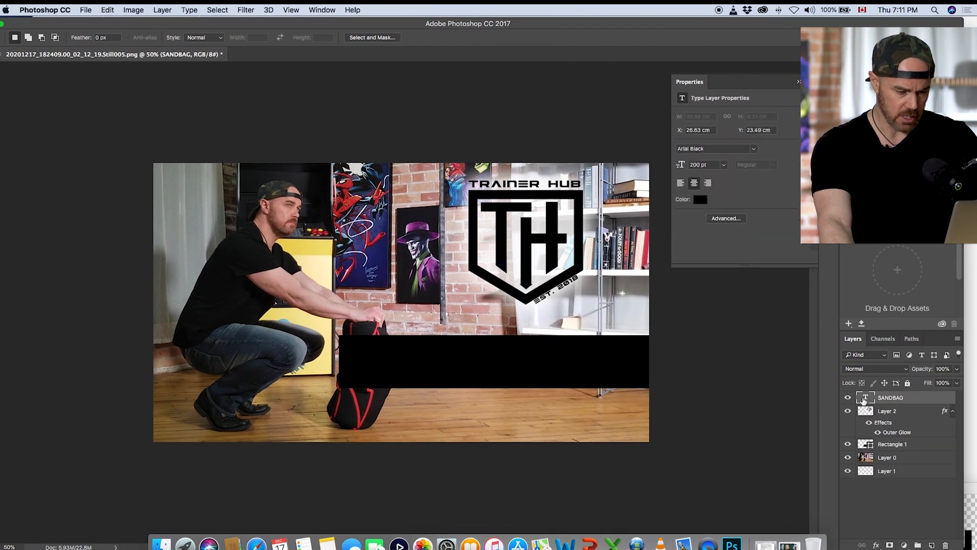
pyautogui.doubleClick(863, 399)
pyautogui.click(334, 39)
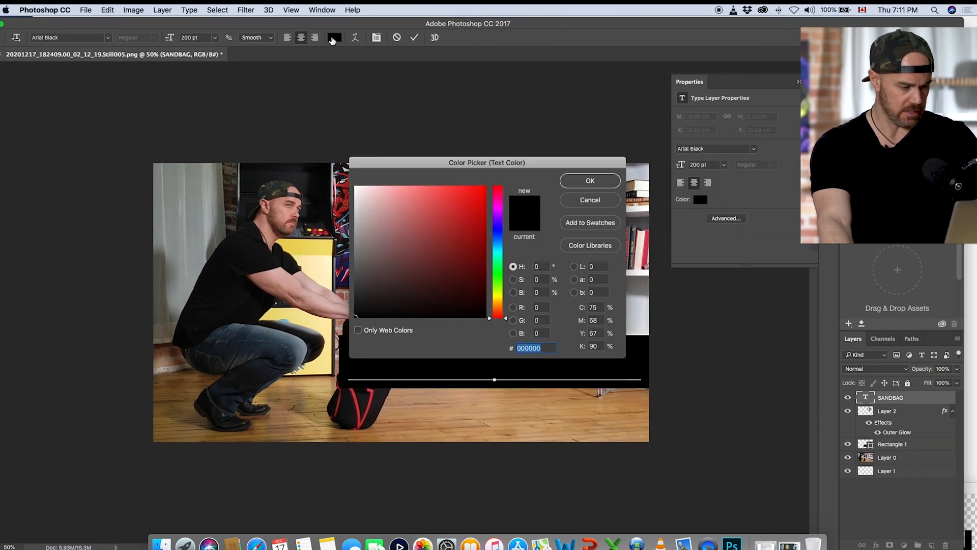
pyautogui.moveTo(399, 215); pyautogui.dragTo(355, 185)
pyautogui.click(573, 182)
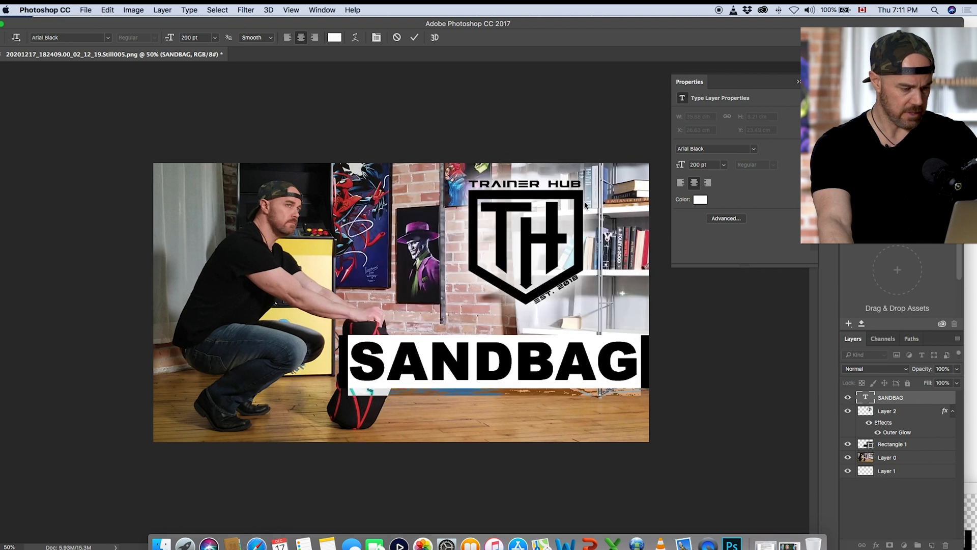
# Step: Lower the black rectangle layer's opacity to about 50% and deselect the layer
pyautogui.click(916, 446)
pyautogui.doubleClick(915, 446)
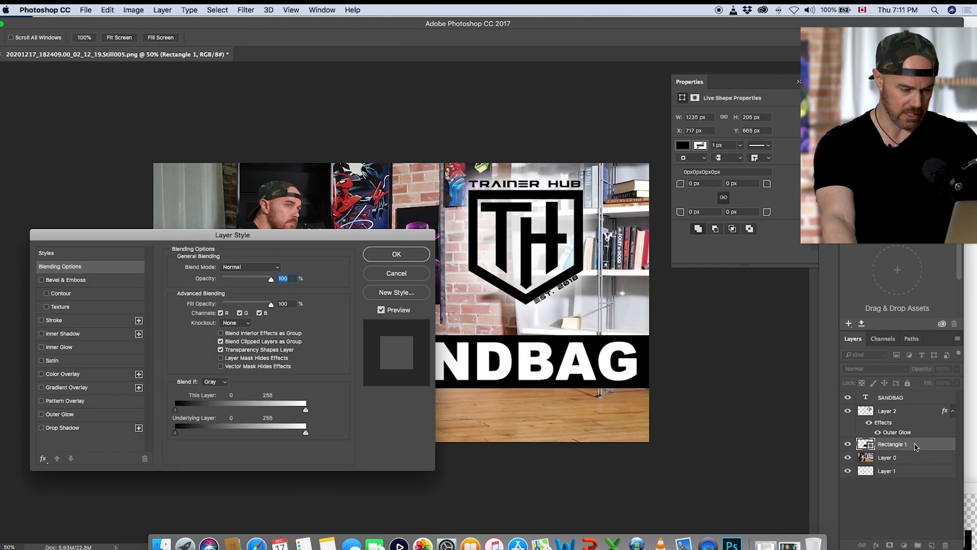
pyautogui.click(400, 274)
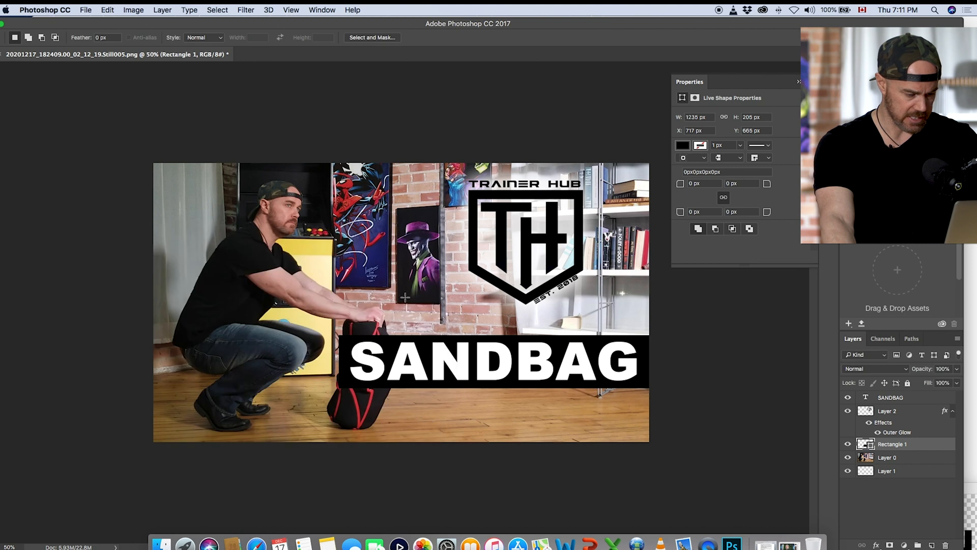
pyautogui.click(958, 369)
pyautogui.moveTo(956, 384); pyautogui.dragTo(927, 381)
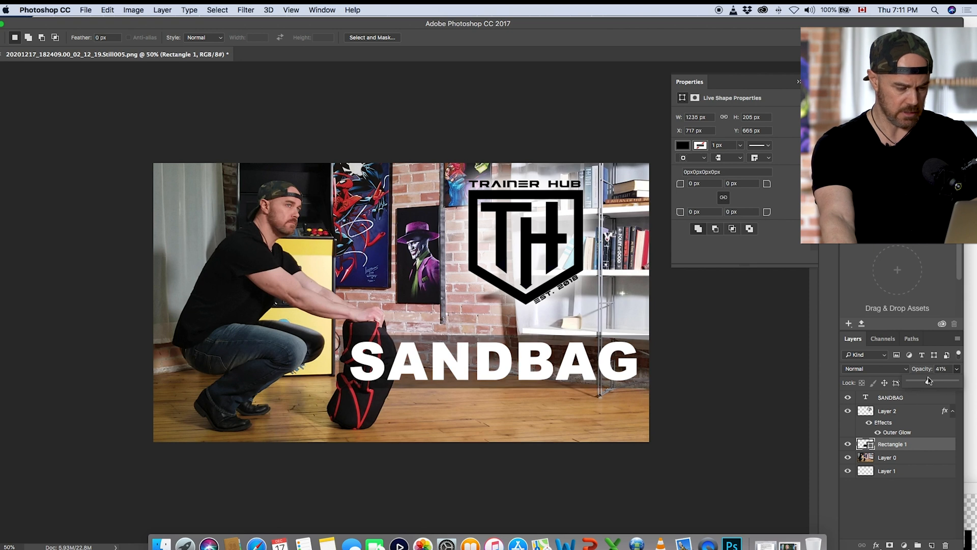
pyautogui.moveTo(930, 378); pyautogui.dragTo(930, 383)
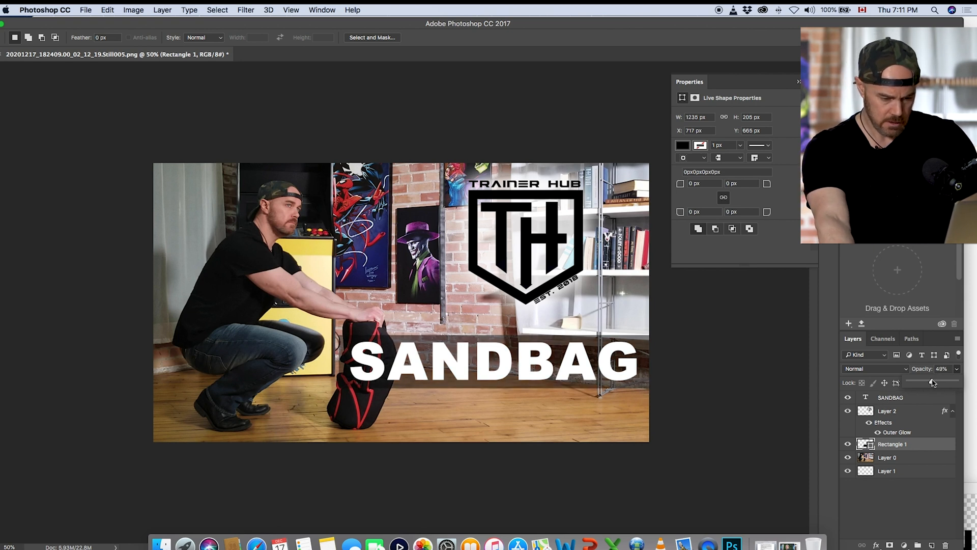
pyautogui.click(927, 497)
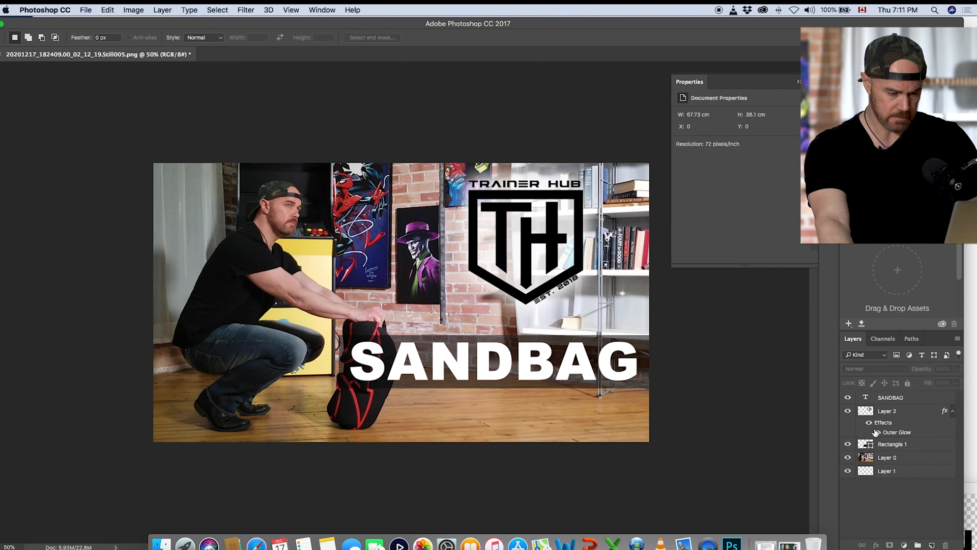
# Step: Add a drop shadow with its default settings to the SANDBAG text layer
pyautogui.doubleClick(866, 398)
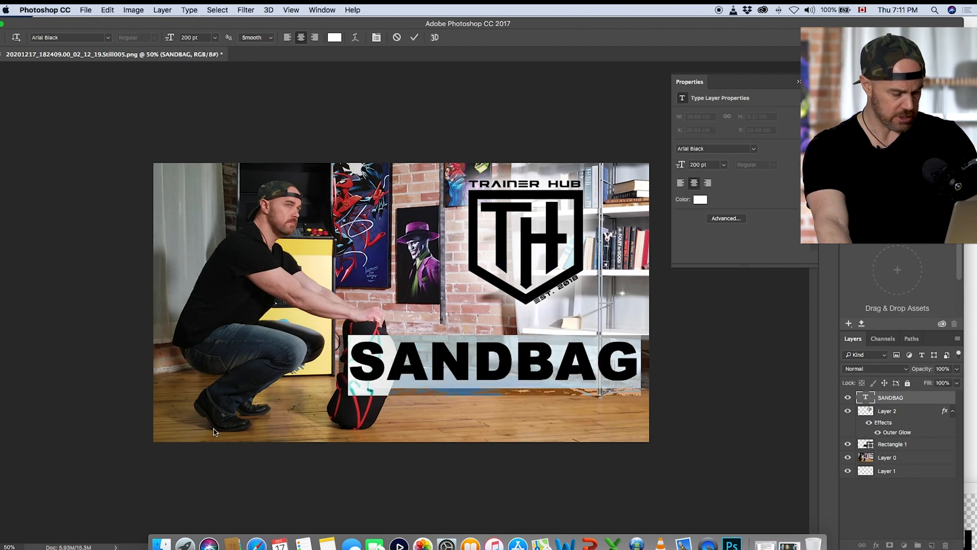
pyautogui.doubleClick(916, 398)
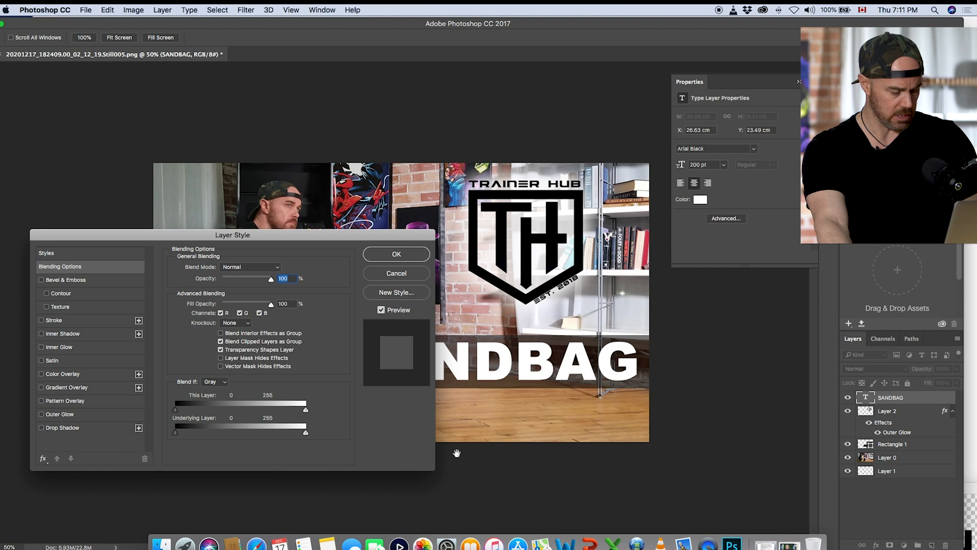
pyautogui.click(42, 428)
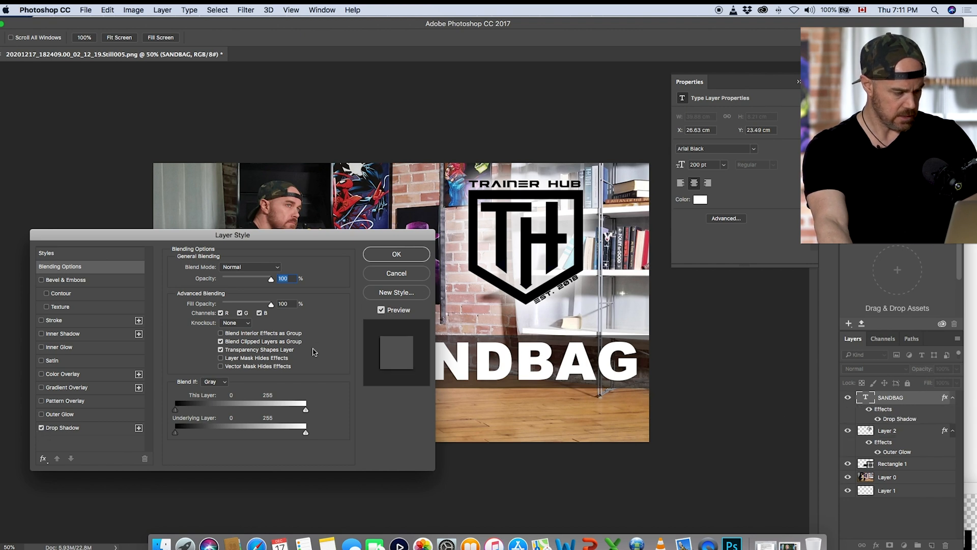
pyautogui.click(384, 257)
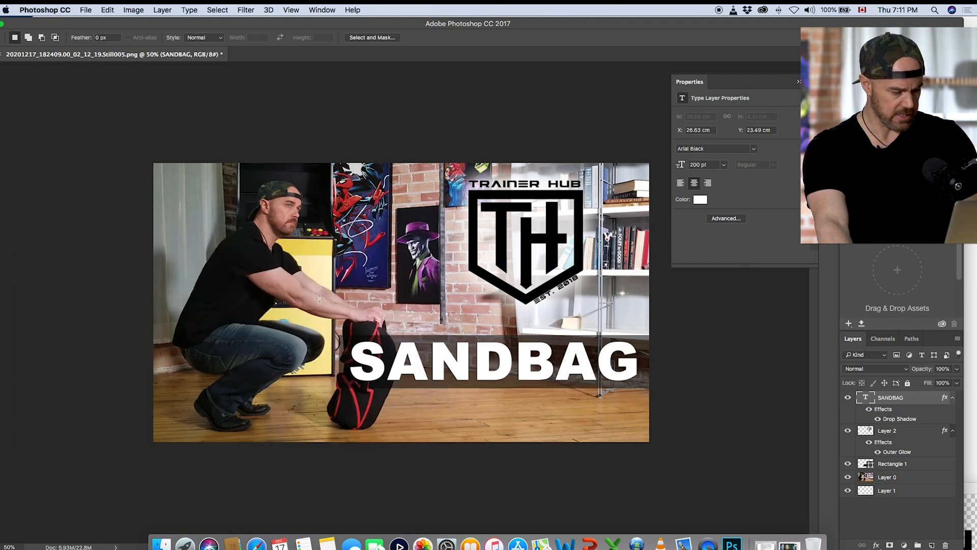
# Step: Raise the rectangle's opacity to 65% and extend its lower edge downward to make room for a second text line
pyautogui.click(910, 465)
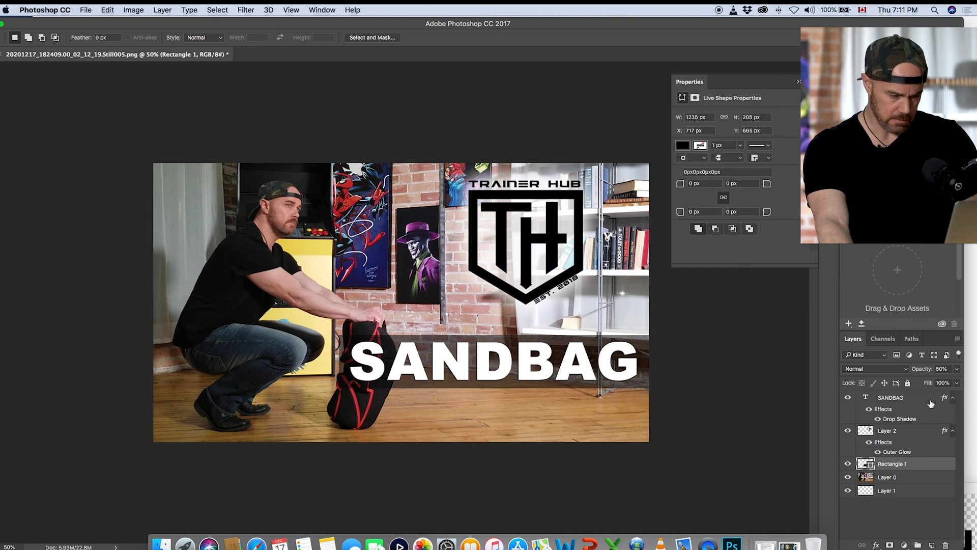
pyautogui.click(956, 369)
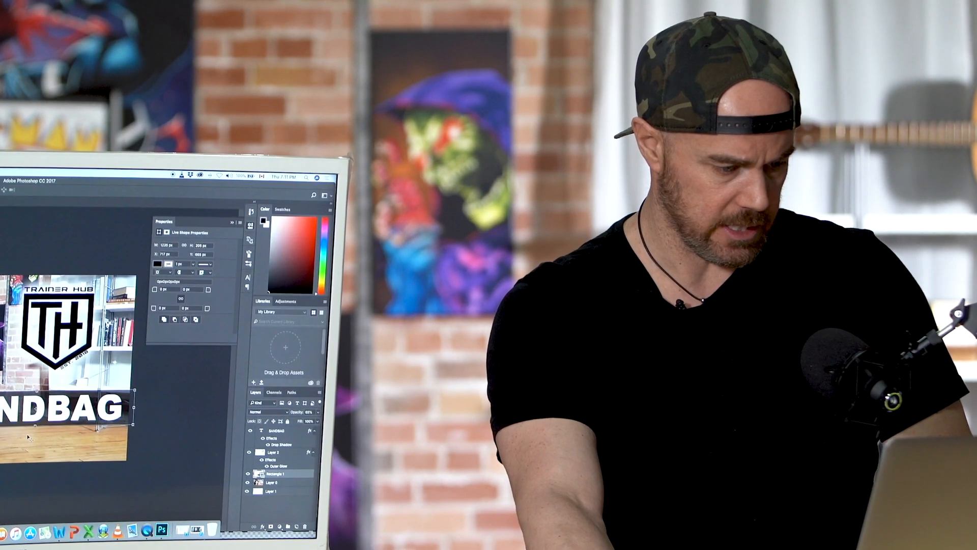
pyautogui.moveTo(35, 425); pyautogui.dragTo(35, 447)
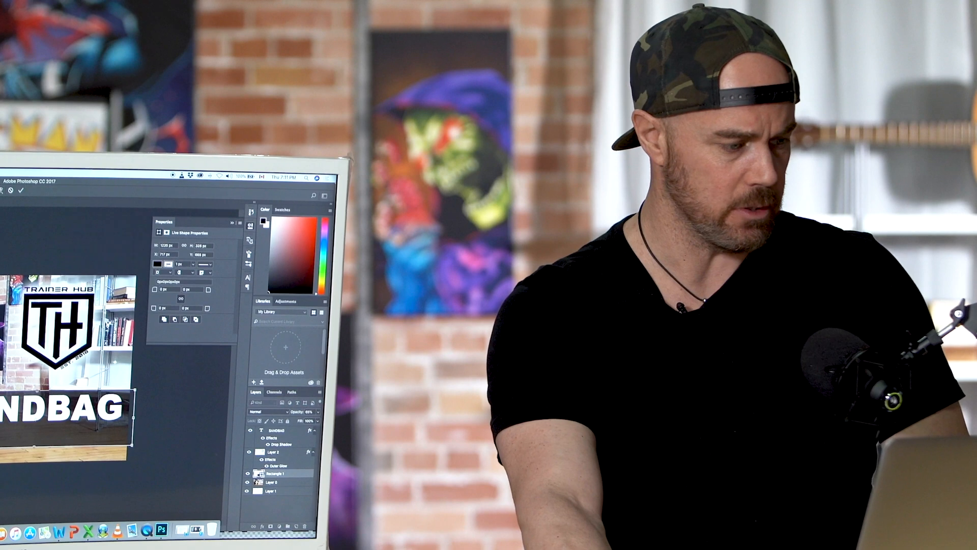
pyautogui.click(0, 210)
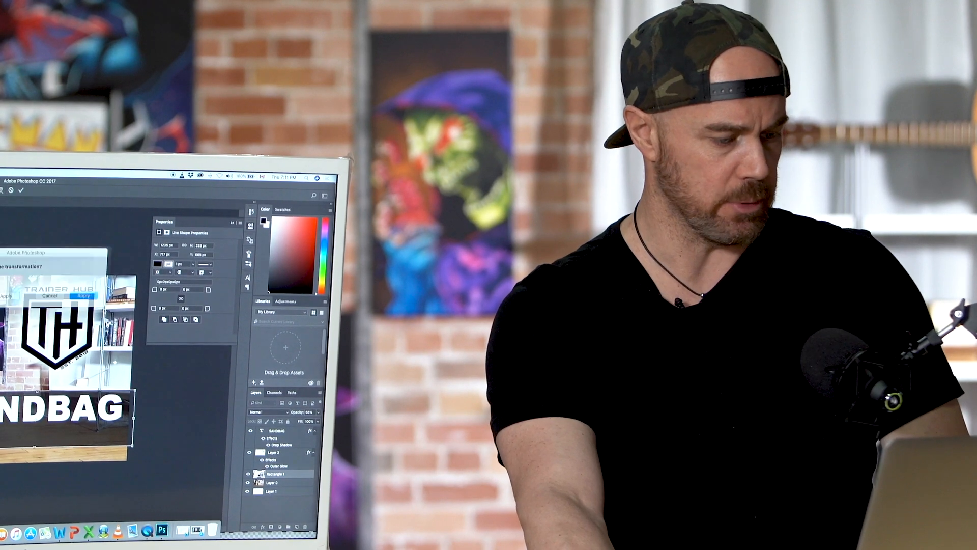
pyautogui.click(76, 294)
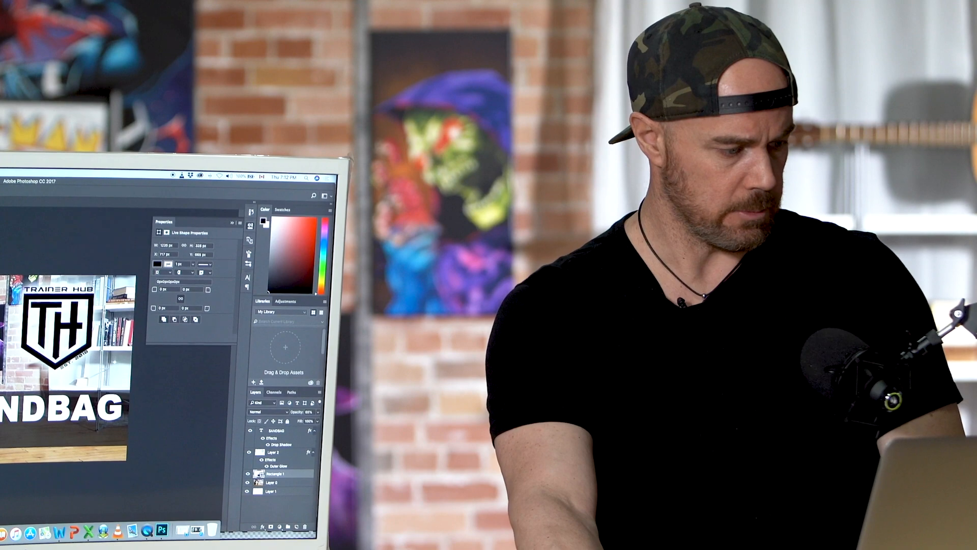
# Step: Add the white Arial Black text LOWER BODY & CORE at 100 pt and place it just below SANDBAG
pyautogui.click(10, 434)
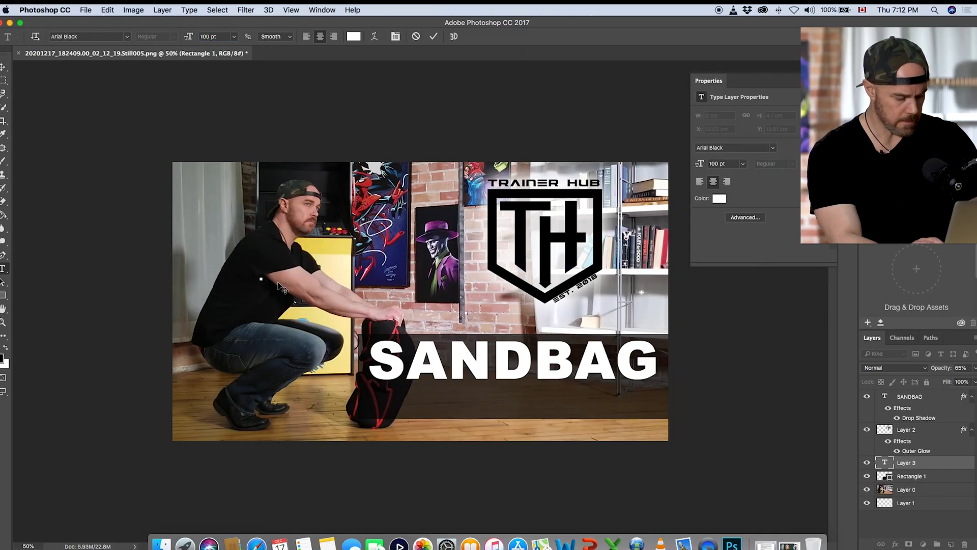
pyautogui.write('LOWER ')
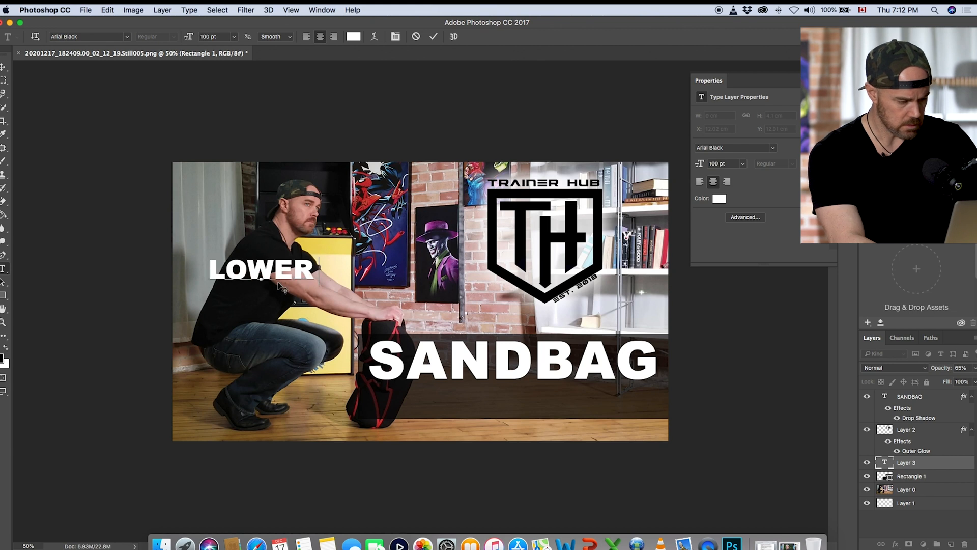
pyautogui.write('BODY')
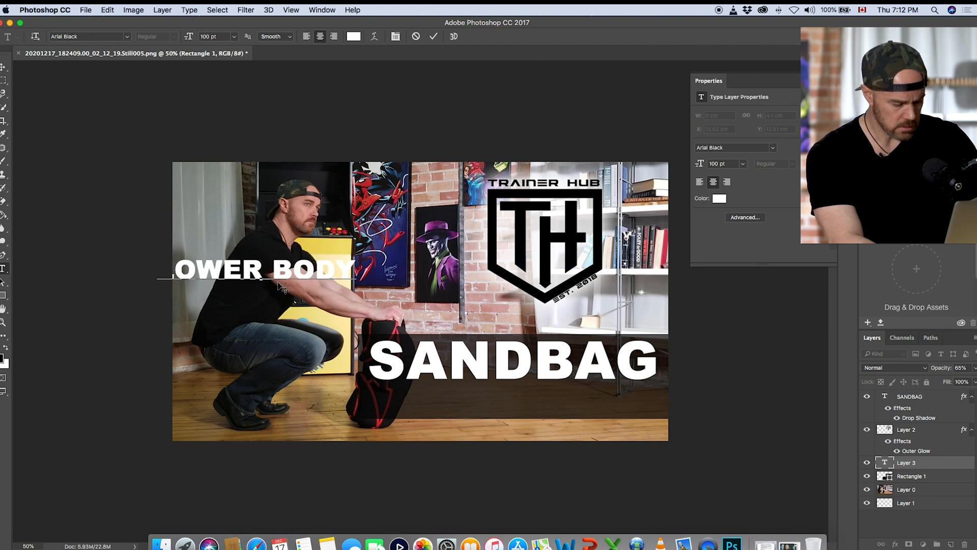
pyautogui.write(' & CORE')
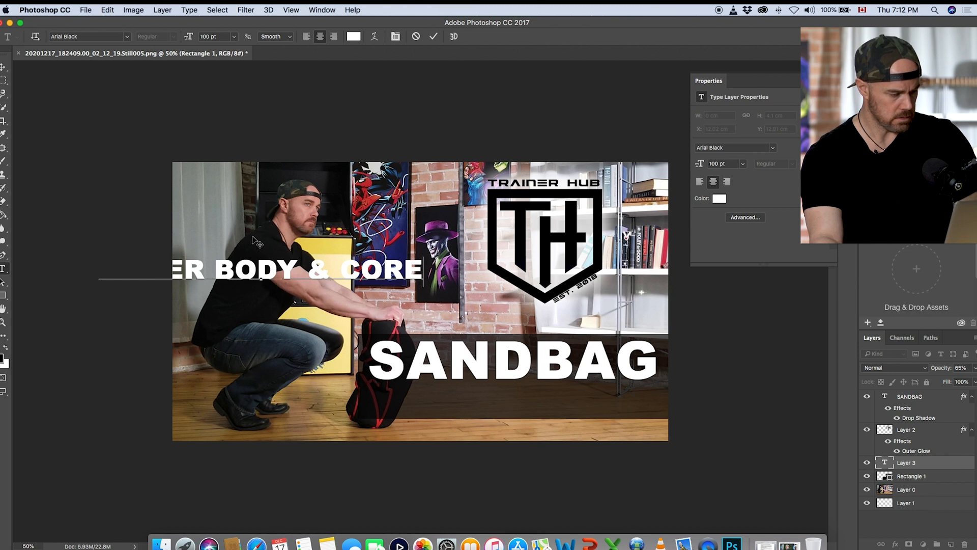
pyautogui.moveTo(254, 240); pyautogui.dragTo(502, 371)
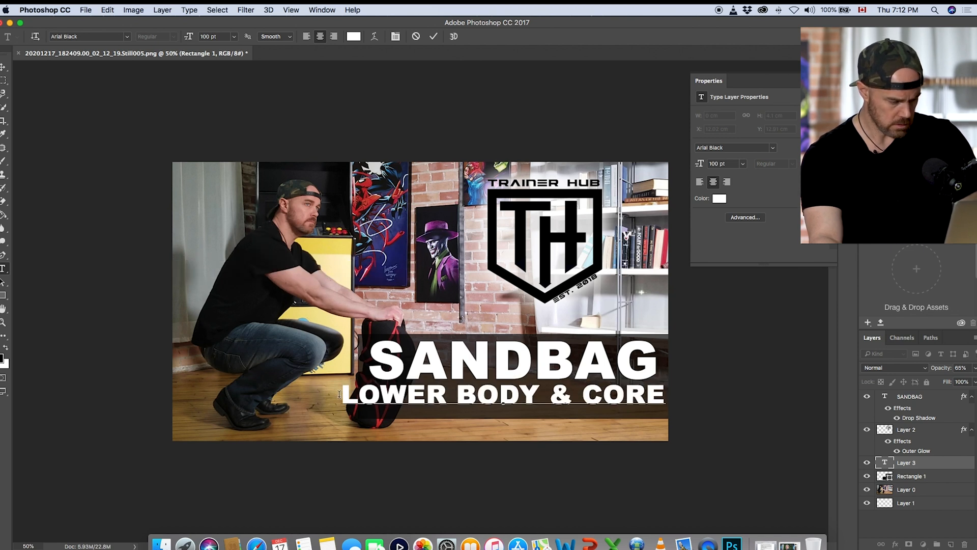
# Step: Set the LOWER BODY & CORE text's font size to 90 pt and shift it slightly right to line up under SANDBAG
pyautogui.moveTo(342, 395); pyautogui.dragTo(769, 372)
pyautogui.doubleClick(208, 36)
pyautogui.write('90pt')
pyautogui.press('Return')
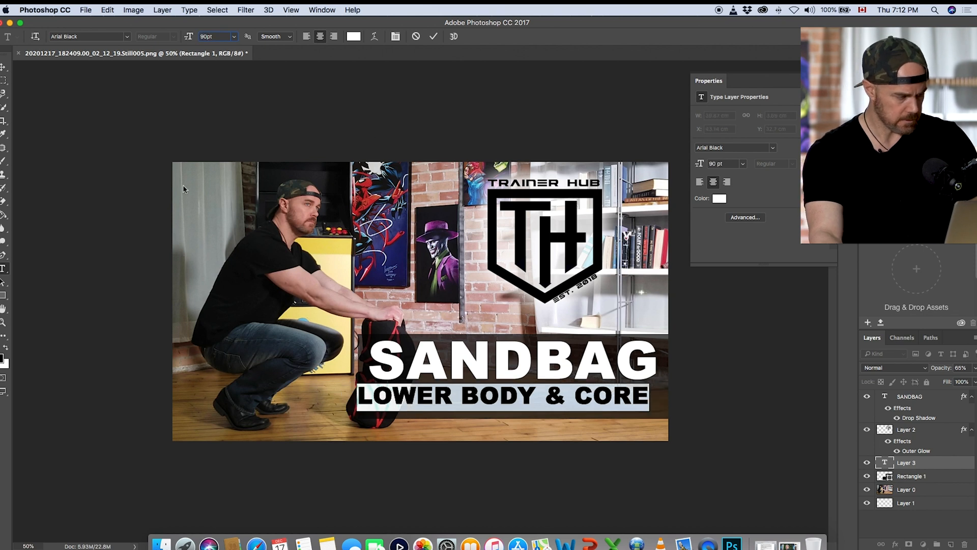
pyautogui.click(3, 66)
pyautogui.moveTo(420, 398); pyautogui.dragTo(436, 397)
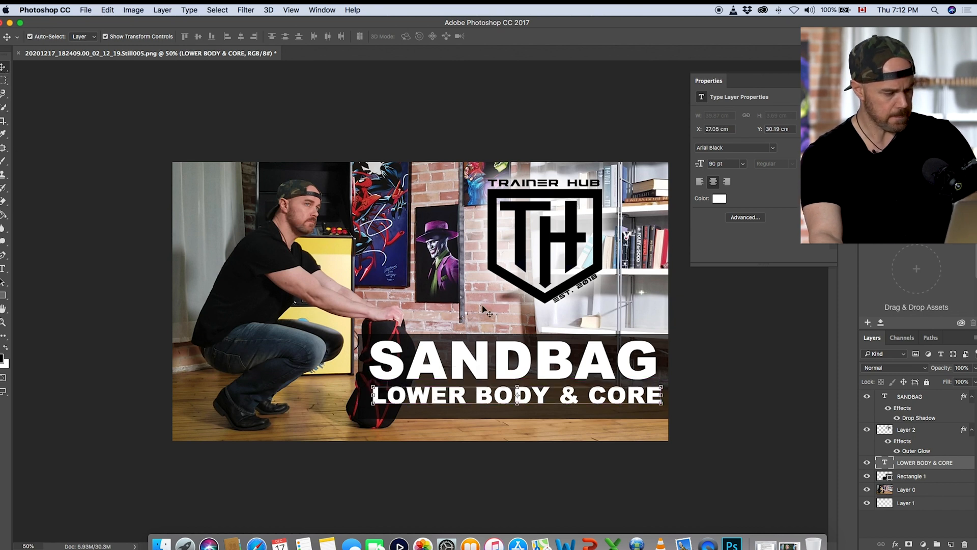
# Step: Add a drop shadow to the LOWER BODY & CORE text and raise the rectangle's lower edge slightly
pyautogui.doubleClick(966, 466)
pyautogui.click(41, 427)
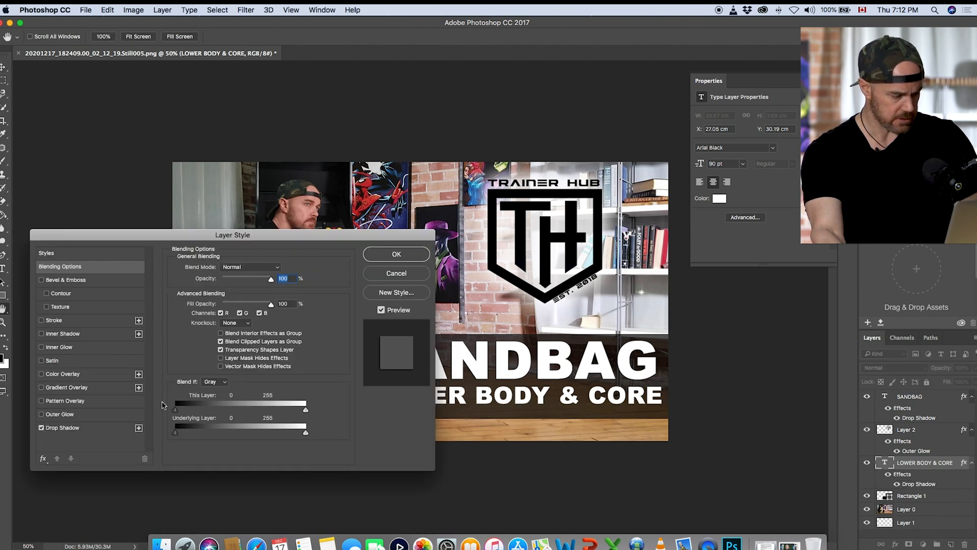
pyautogui.click(396, 254)
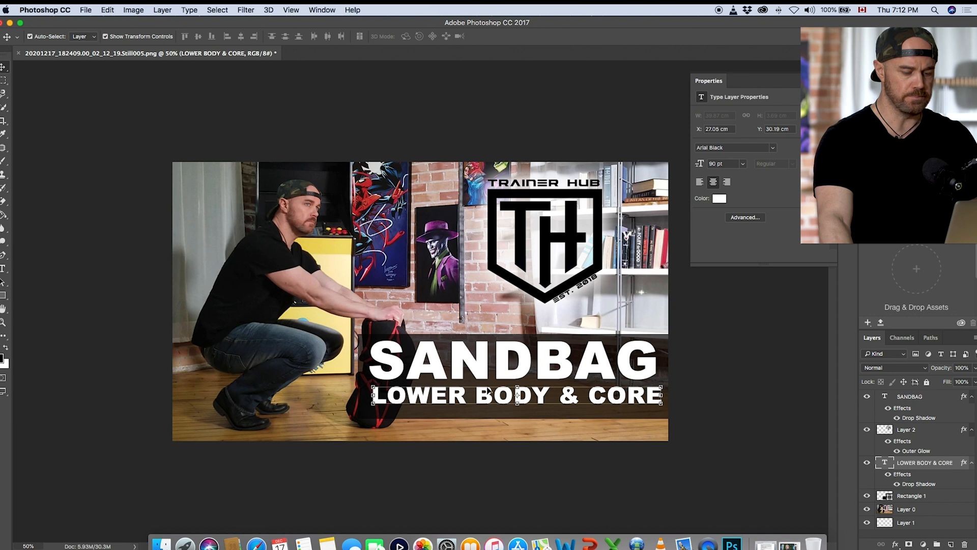
pyautogui.click(934, 495)
pyautogui.moveTo(515, 415); pyautogui.dragTo(515, 412)
# Step: Enlarge the photo layer to about 104 by 59 cm, apply the transformation, and shift the photo slightly right
pyautogui.moveTo(764, 279); pyautogui.dragTo(803, 283)
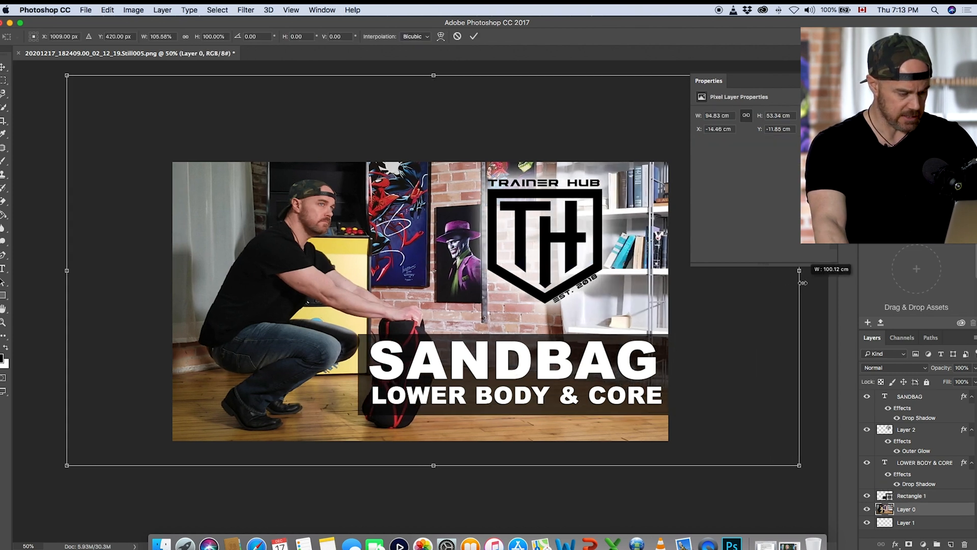
pyautogui.moveTo(432, 461); pyautogui.dragTo(433, 472)
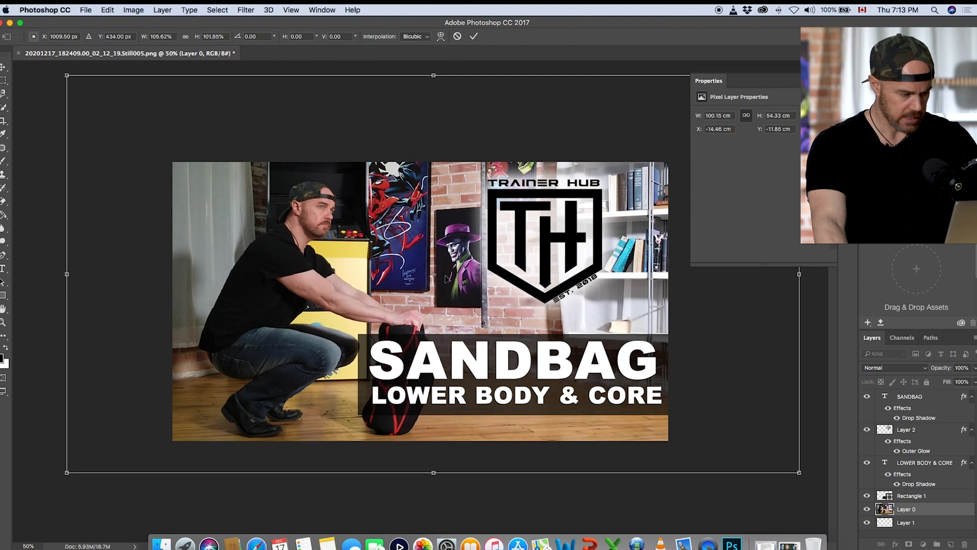
pyautogui.moveTo(435, 76); pyautogui.dragTo(435, 54)
pyautogui.moveTo(60, 261); pyautogui.dragTo(41, 263)
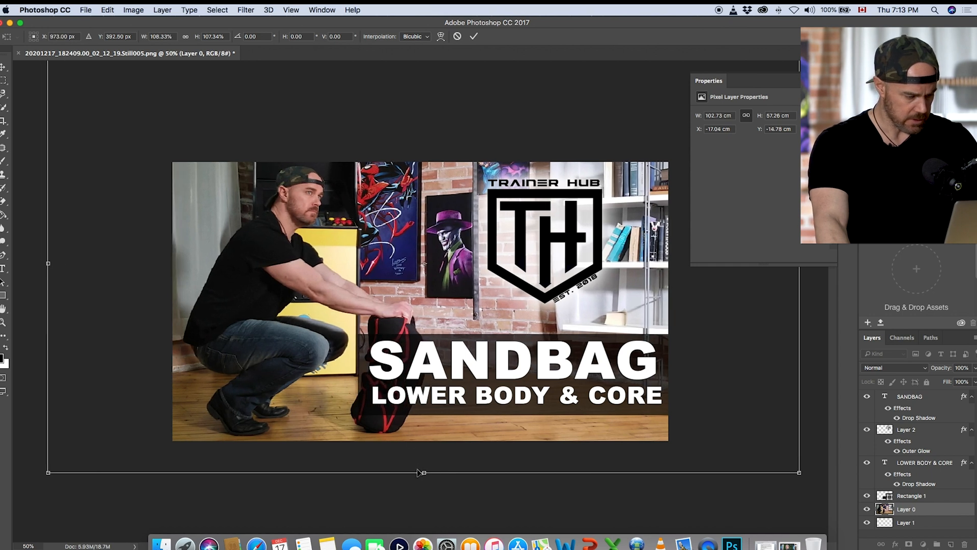
pyautogui.moveTo(423, 477); pyautogui.dragTo(423, 482)
pyautogui.press('Return')
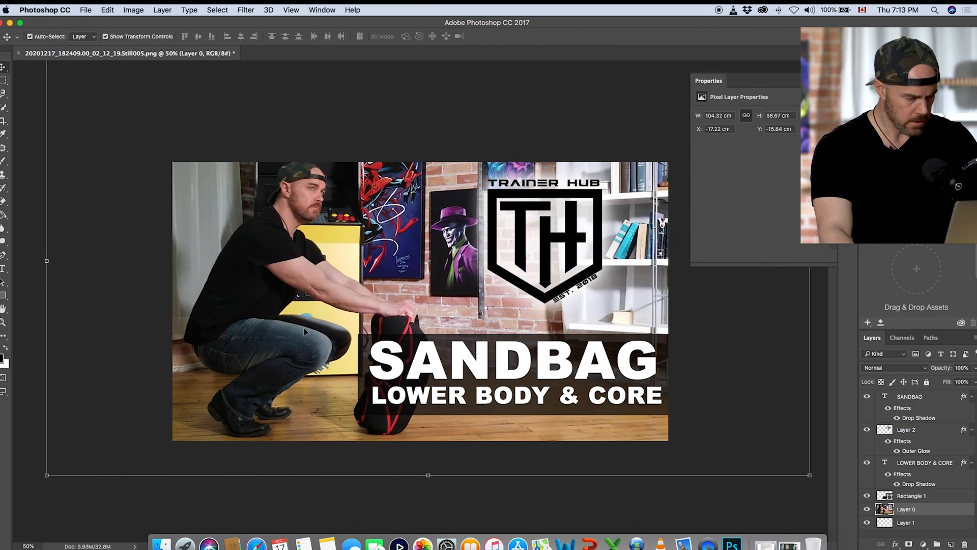
pyautogui.moveTo(261, 309); pyautogui.dragTo(266, 311)
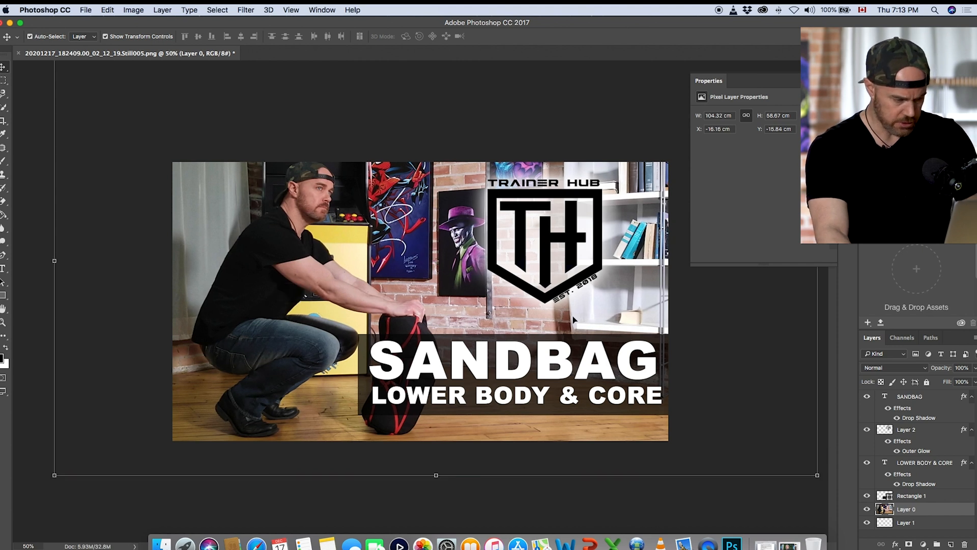
pyautogui.click(4, 81)
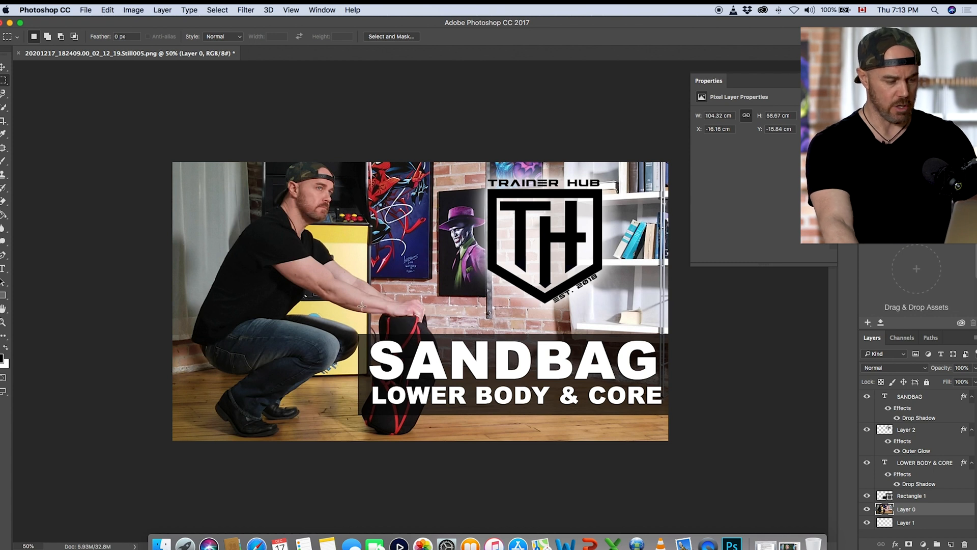
# Step: Move the TH logo layer about 40 cm left, over the person's upper body
pyautogui.click(923, 436)
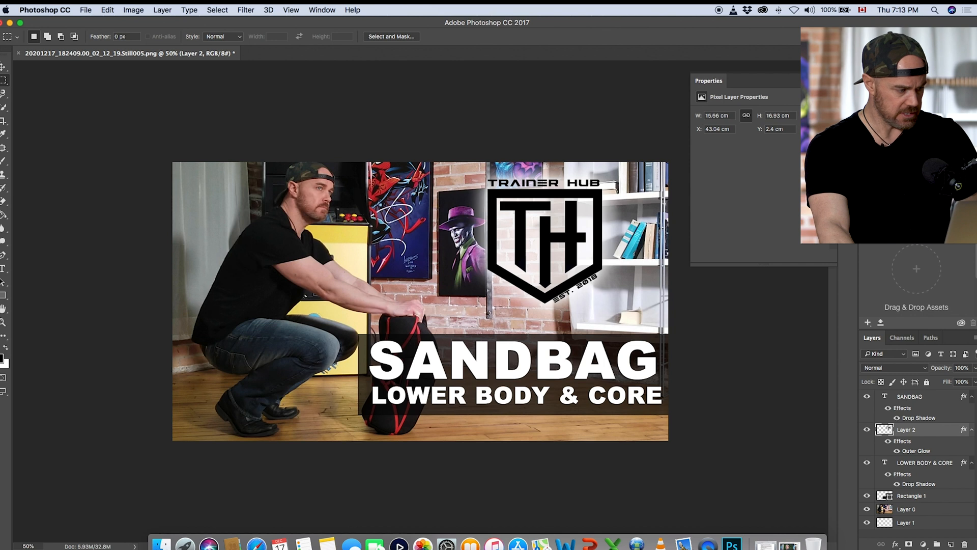
pyautogui.press('v')
pyautogui.moveTo(543, 230); pyautogui.dragTo(250, 230)
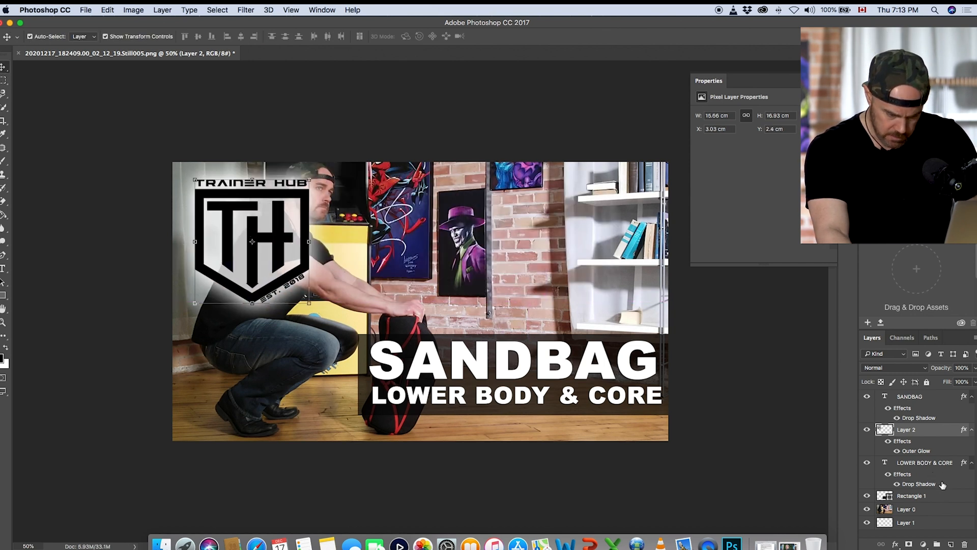
# Step: Move both title lines with their translucent bar to the top of the image, and place the TH logo below them, beside the sandbag
pyautogui.click(951, 464)
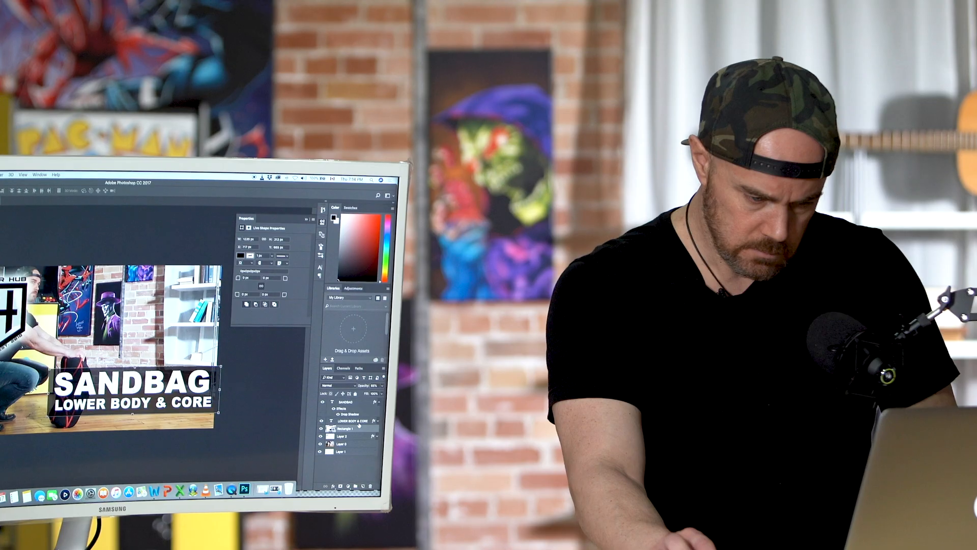
pyautogui.moveTo(151, 383); pyautogui.dragTo(152, 291)
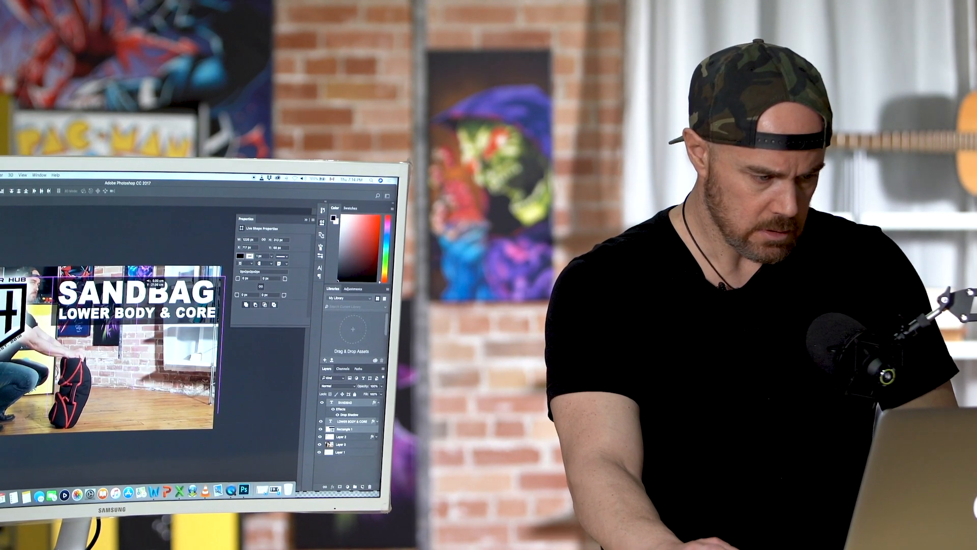
pyautogui.click(23, 346)
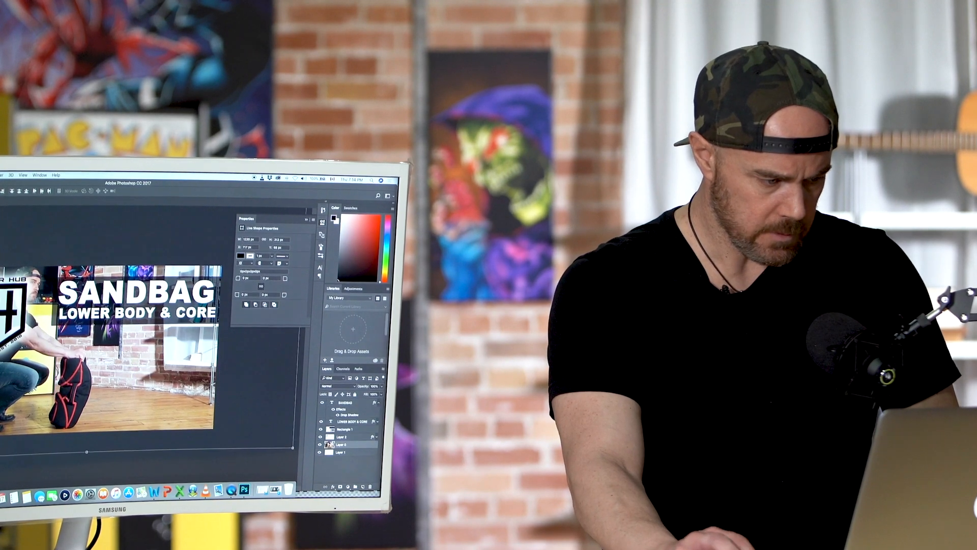
pyautogui.moveTo(4, 326); pyautogui.dragTo(142, 383)
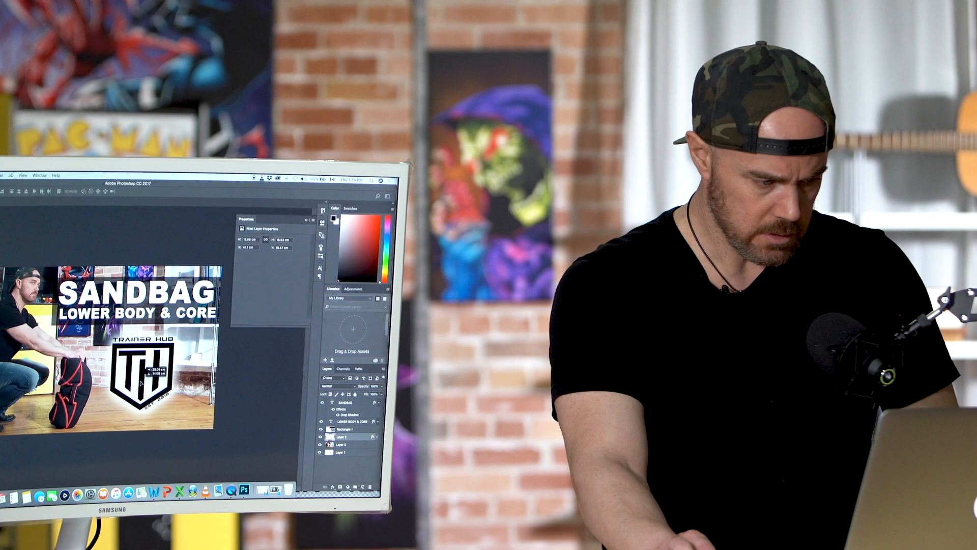
# Step: Open the photo layer (Layer 0) in the Camera Raw Filter and set its clarity to +56
pyautogui.press('m')
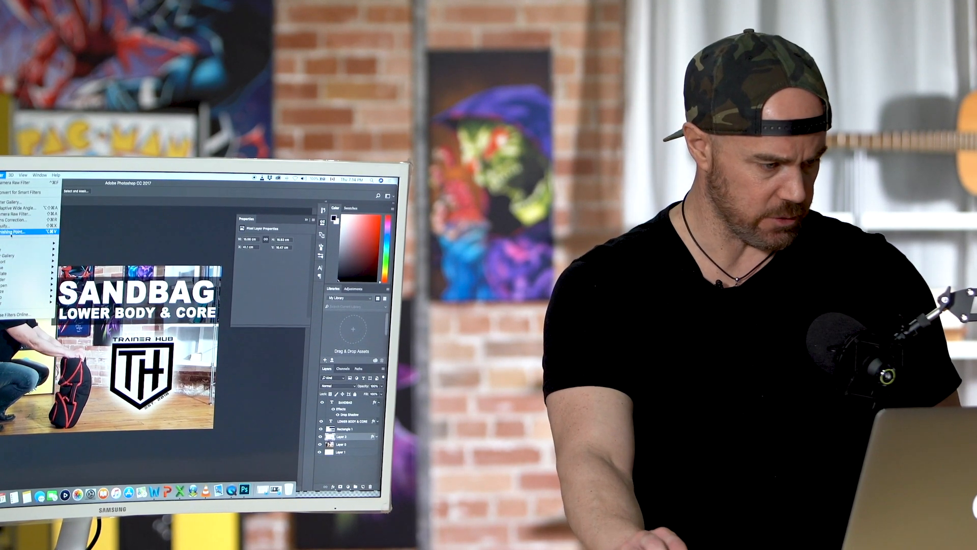
pyautogui.click(17, 246)
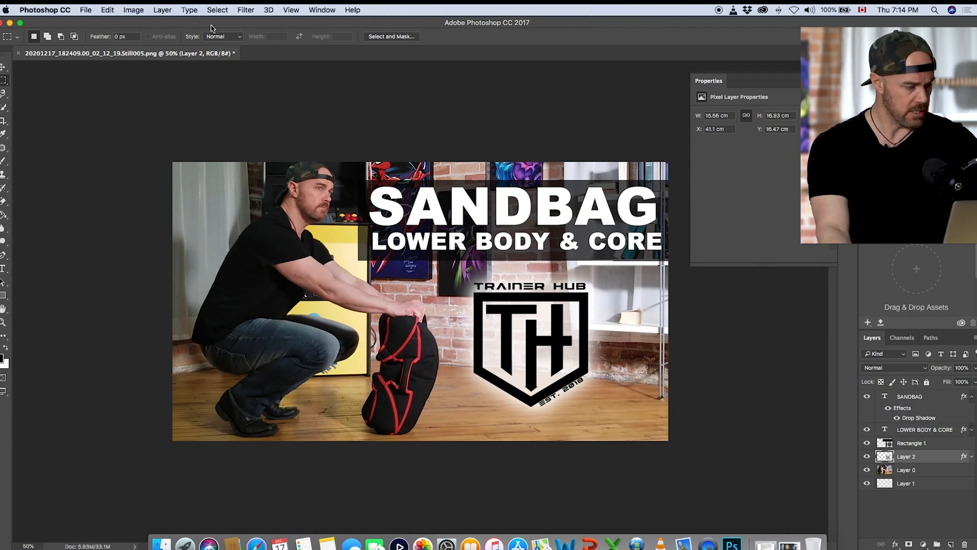
pyautogui.hotkey('alt', '[')
pyautogui.click(246, 10)
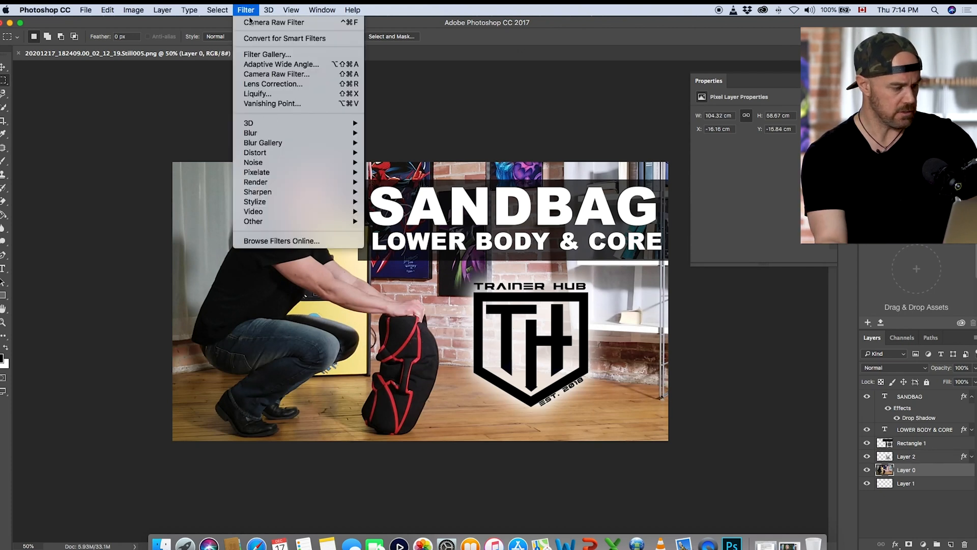
pyautogui.click(264, 76)
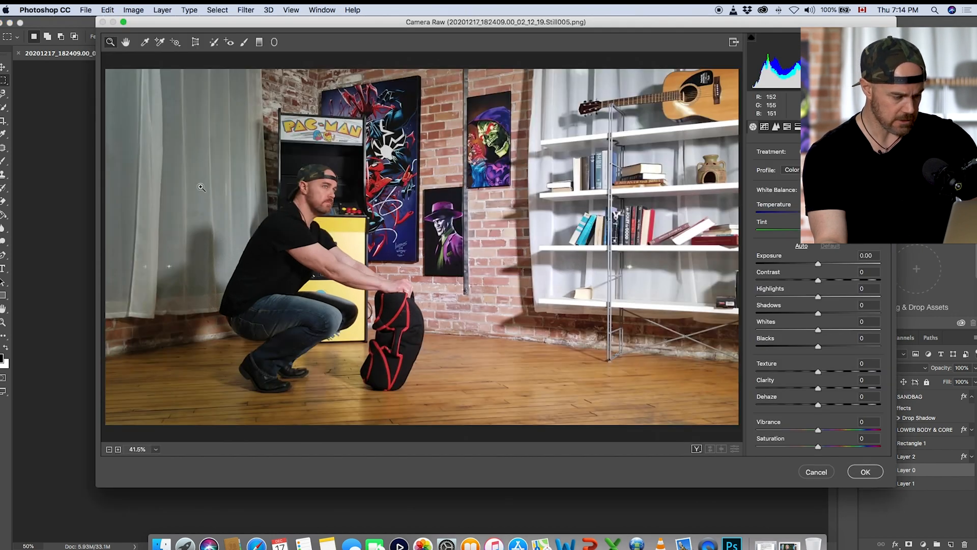
pyautogui.click(117, 449)
pyautogui.moveTo(220, 364); pyautogui.dragTo(240, 363)
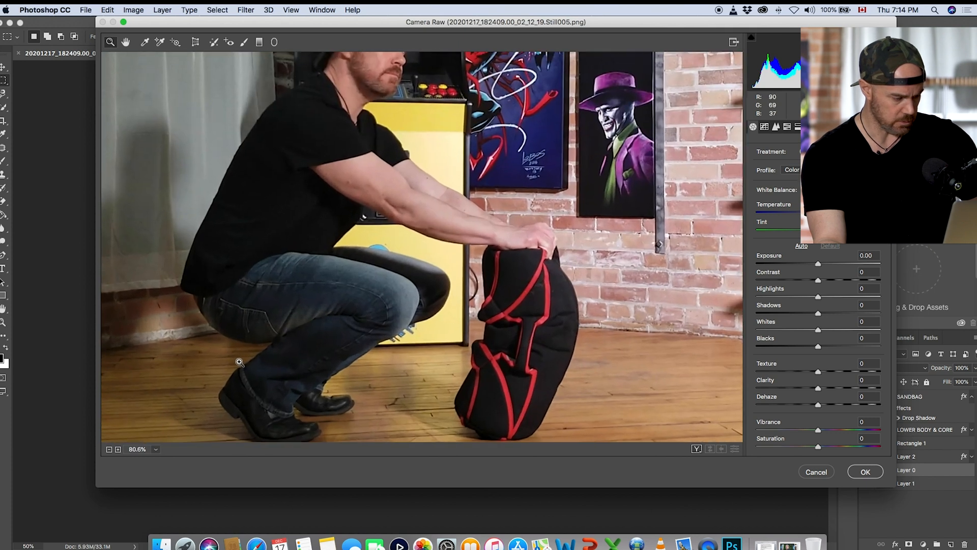
pyautogui.click(108, 450)
pyautogui.click(109, 449)
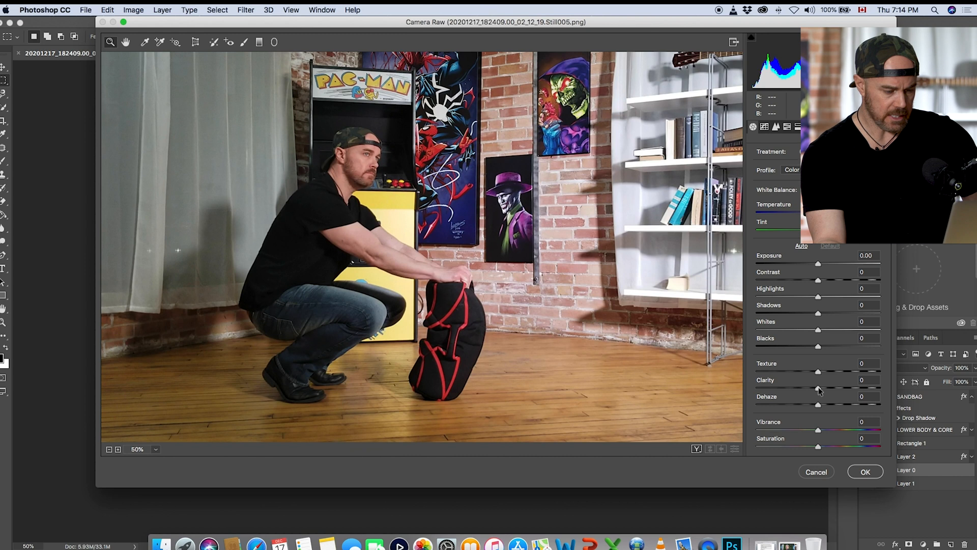
pyautogui.moveTo(820, 387); pyautogui.dragTo(854, 386)
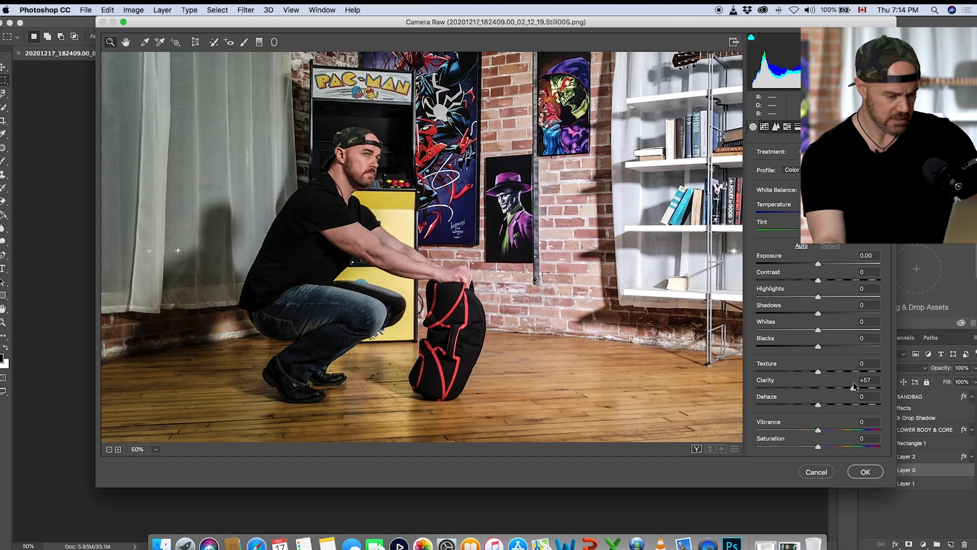
pyautogui.moveTo(852, 383); pyautogui.dragTo(853, 384)
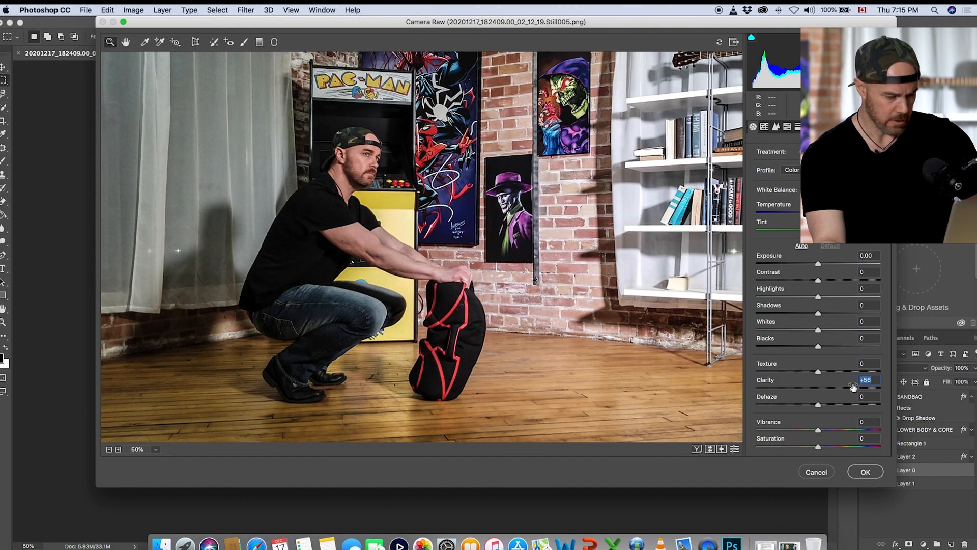
# Step: Set the photo's shadows to +26 and dehaze to -10, and apply the Camera Raw Filter
pyautogui.click(819, 314)
pyautogui.moveTo(819, 313); pyautogui.dragTo(818, 312)
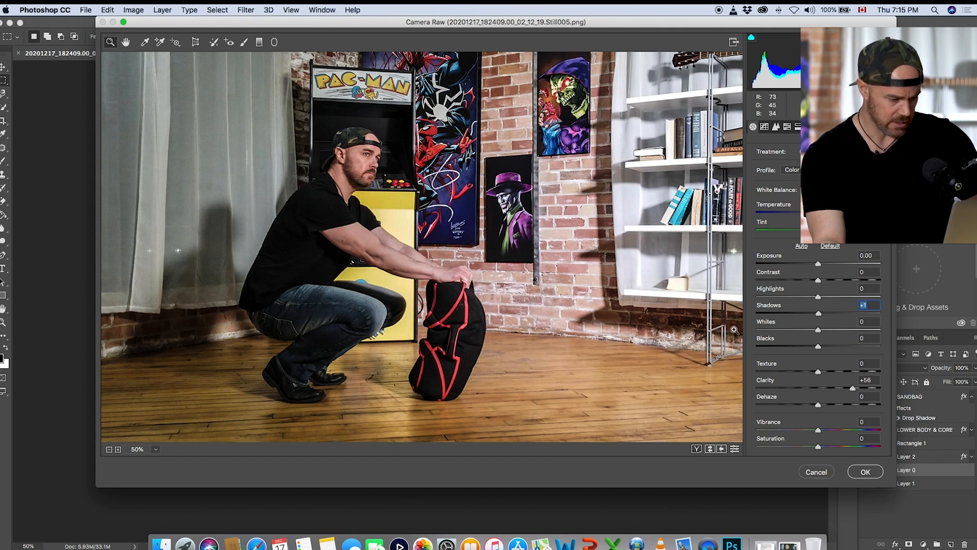
pyautogui.moveTo(818, 314)
pyautogui.mouseDown()
pyautogui.moveTo(897, 316)
pyautogui.moveTo(835, 316)
pyautogui.mouseUp()
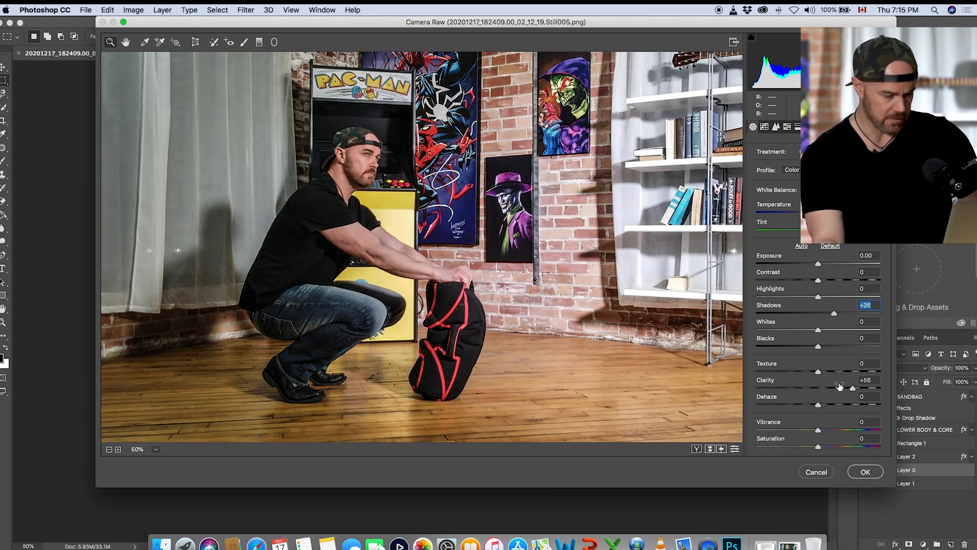
pyautogui.moveTo(819, 406); pyautogui.dragTo(812, 407)
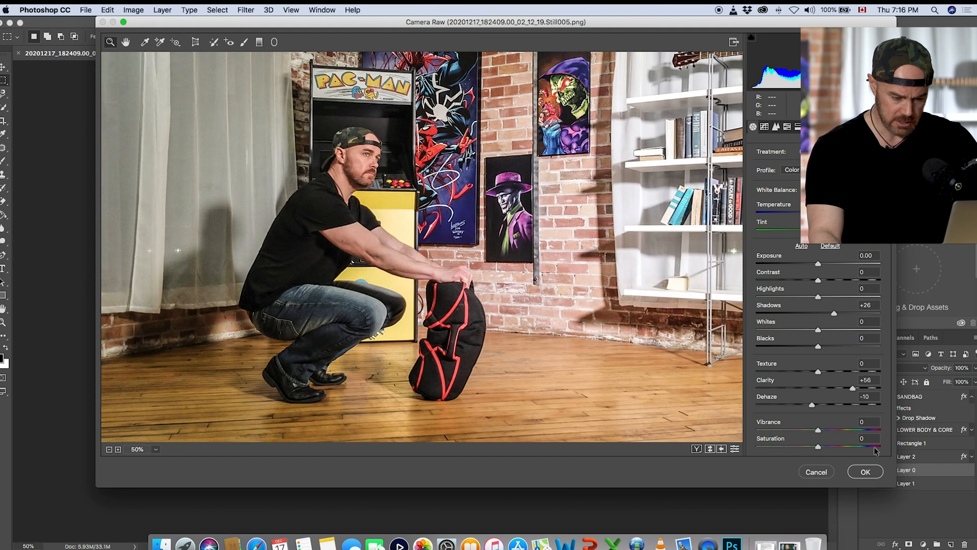
pyautogui.click(865, 472)
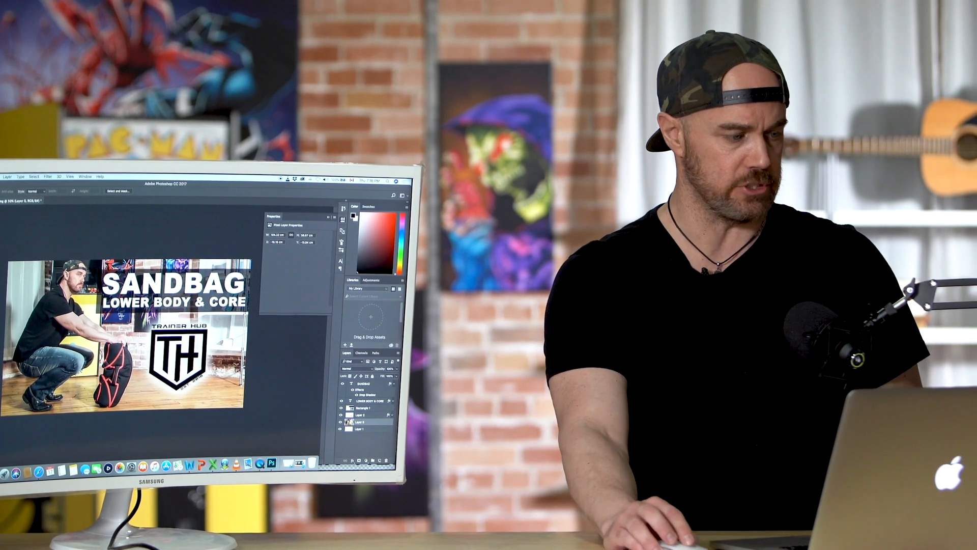
# Step: Switch to Finder, find the still of the person bending over the lying sandbag, and open it in Adobe Photoshop CC 2017
pyautogui.press('super+m')
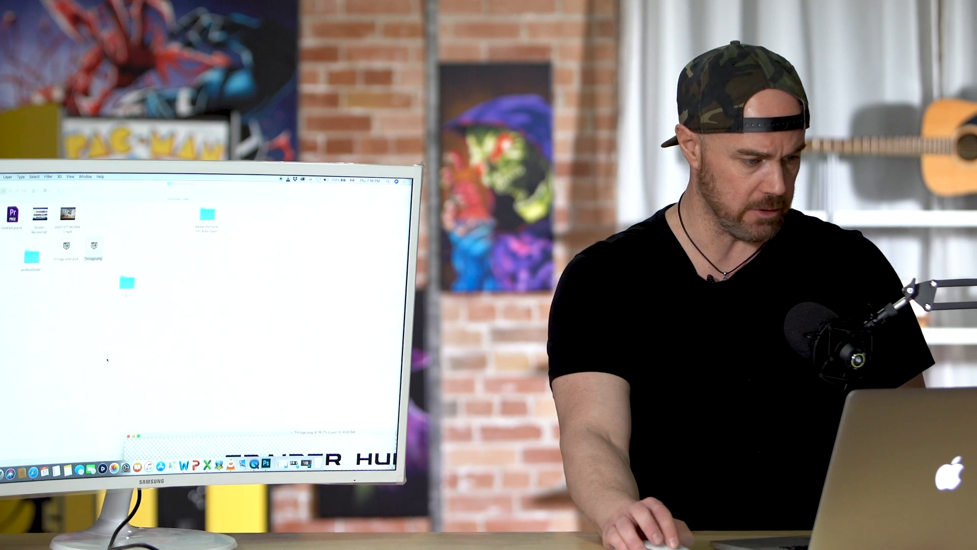
pyautogui.click(163, 288)
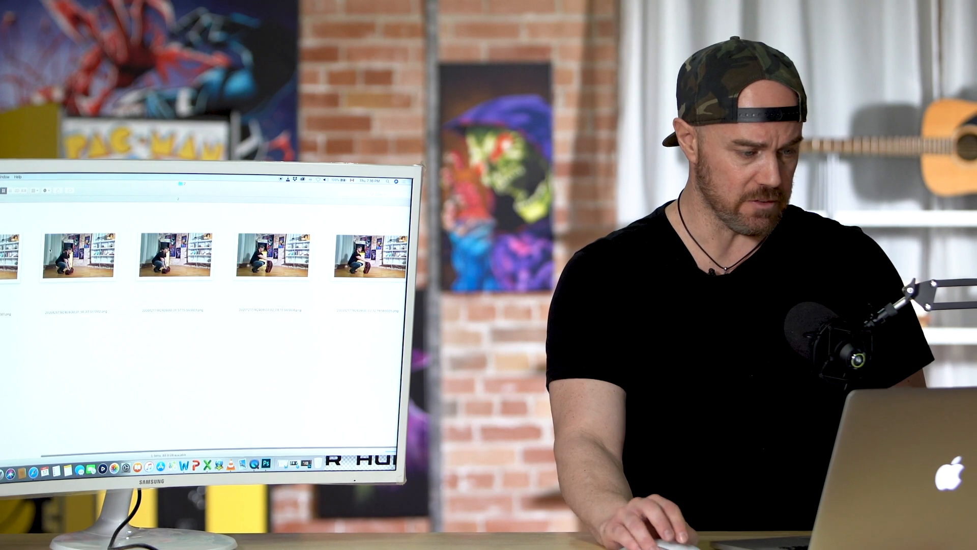
pyautogui.hscroll(-3, 92, 259)
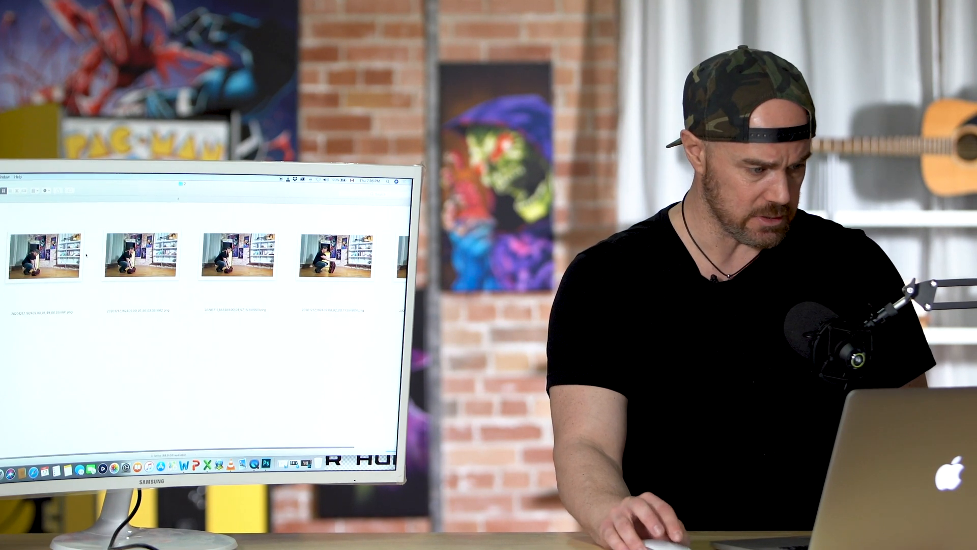
pyautogui.click(63, 266)
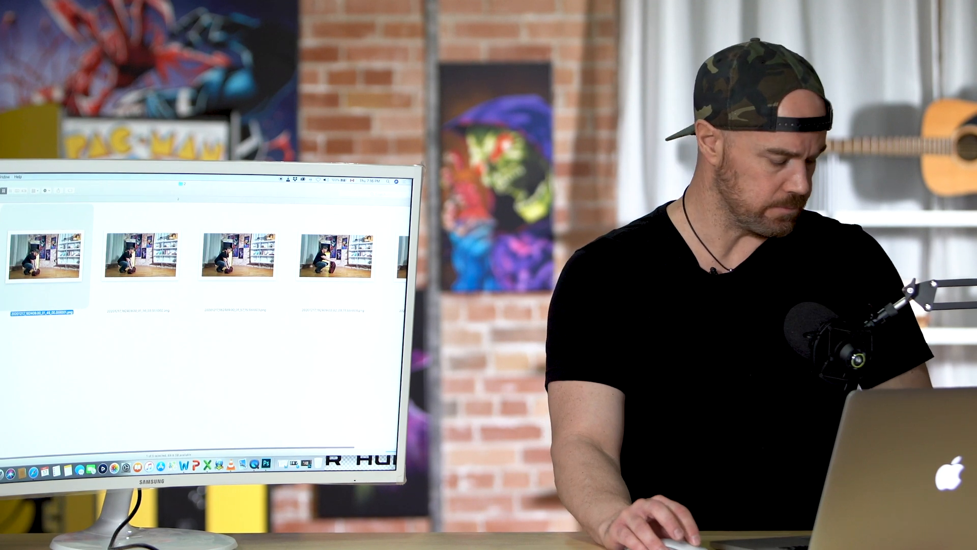
pyautogui.rightClick(54, 260)
pyautogui.moveTo(112, 266)
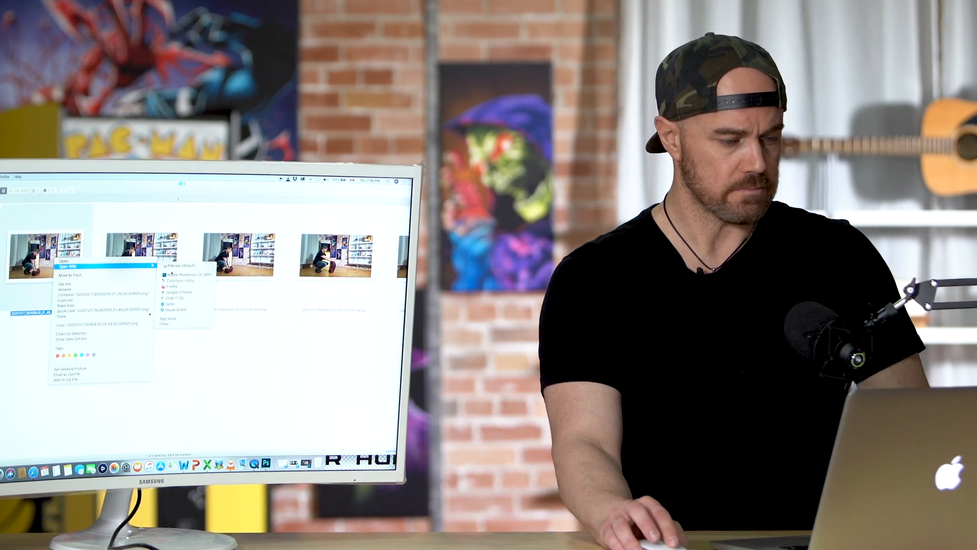
pyautogui.click(178, 276)
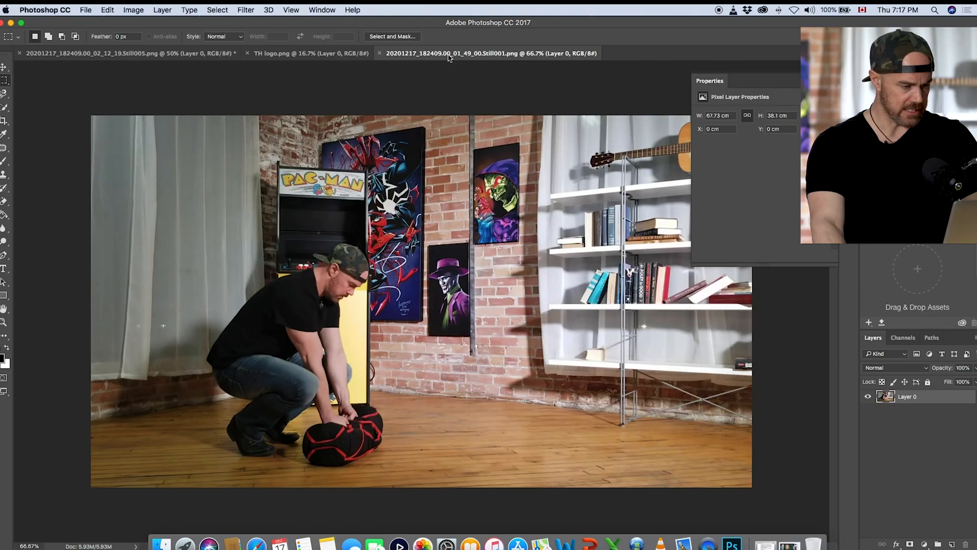
# Step: Move the new still's window aside and close the TH logo.png document
pyautogui.moveTo(448, 54); pyautogui.dragTo(519, 219)
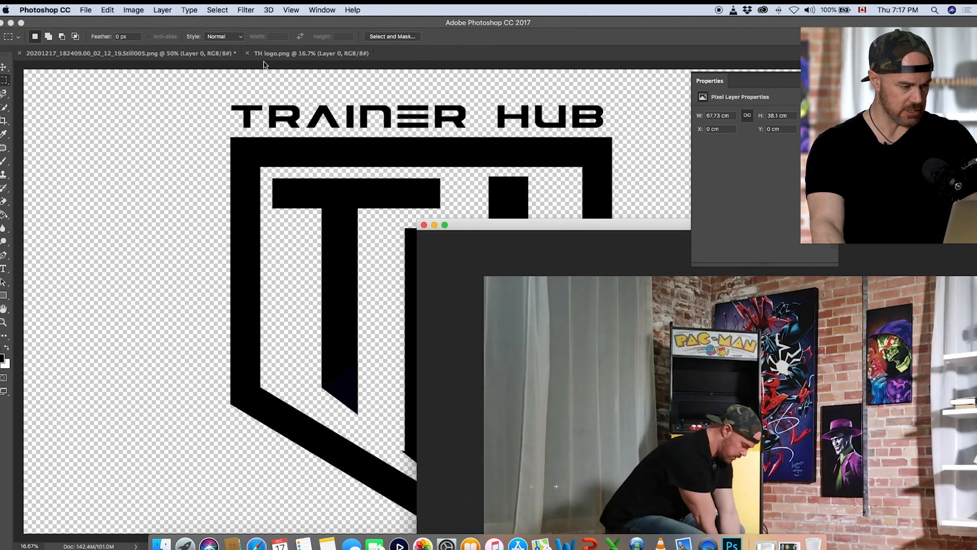
pyautogui.click(249, 55)
pyautogui.click(247, 54)
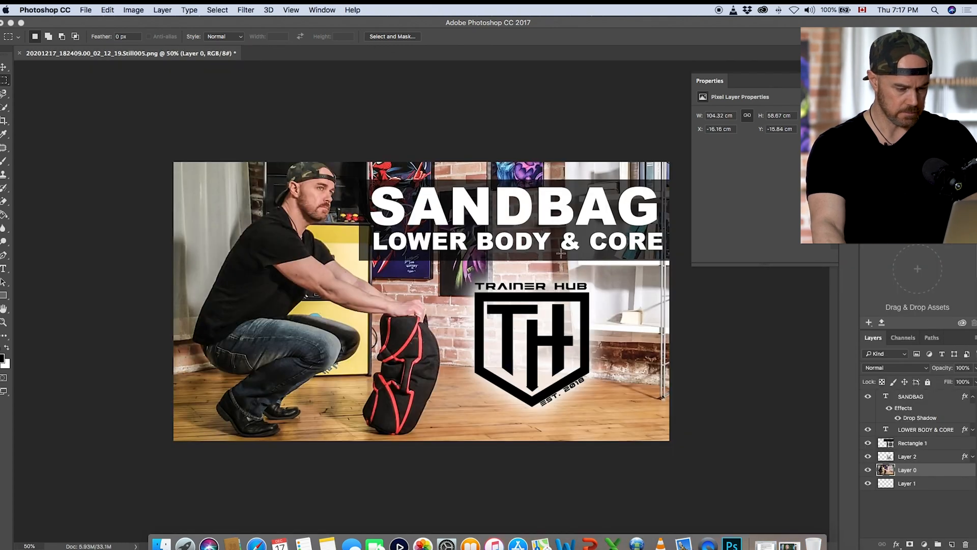
# Step: Copy the new still into the thumbnail document as a layer directly above Layer 0
pyautogui.moveTo(349, 26); pyautogui.dragTo(244, 25)
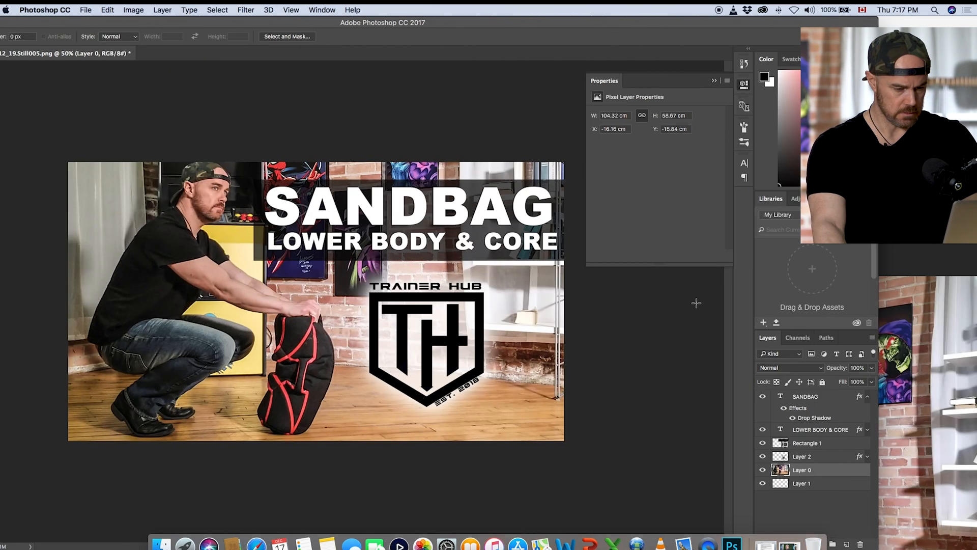
pyautogui.click(909, 335)
pyautogui.moveTo(761, 232); pyautogui.dragTo(622, 517)
pyautogui.moveTo(758, 394); pyautogui.dragTo(417, 338)
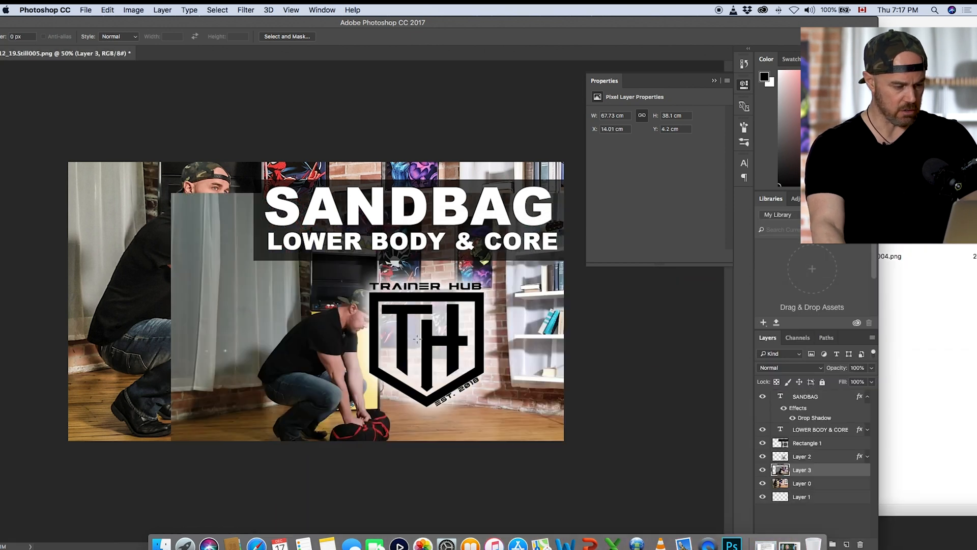
# Step: Enlarge the new photo layer beyond the canvas and position it so the bending person and sandbag sit left of the logo
pyautogui.moveTo(88, 23); pyautogui.dragTo(239, 24)
pyautogui.click(42, 66)
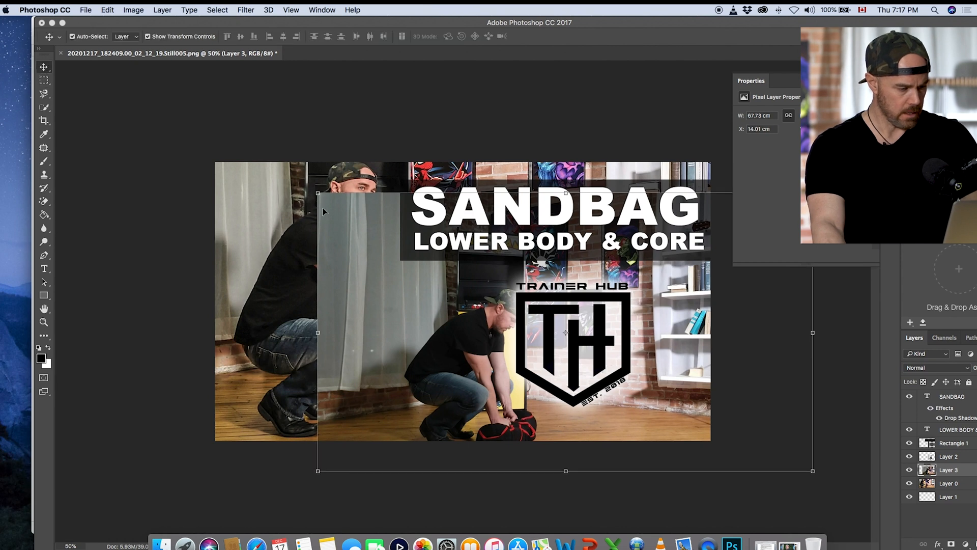
pyautogui.moveTo(318, 193); pyautogui.dragTo(101, 108)
pyautogui.moveTo(803, 475); pyautogui.dragTo(854, 494)
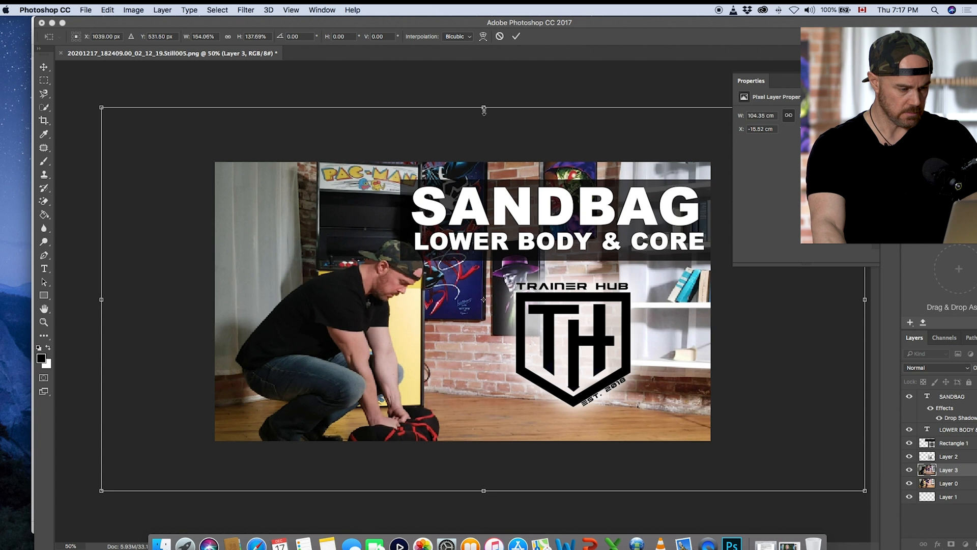
pyautogui.moveTo(483, 109); pyautogui.dragTo(484, 40)
pyautogui.moveTo(333, 273); pyautogui.dragTo(321, 242)
pyautogui.moveTo(473, 460); pyautogui.dragTo(472, 475)
# Step: Set the new photo layer's horizontal scale to 160% and apply the transformation
pyautogui.click(216, 36)
pyautogui.write('160')
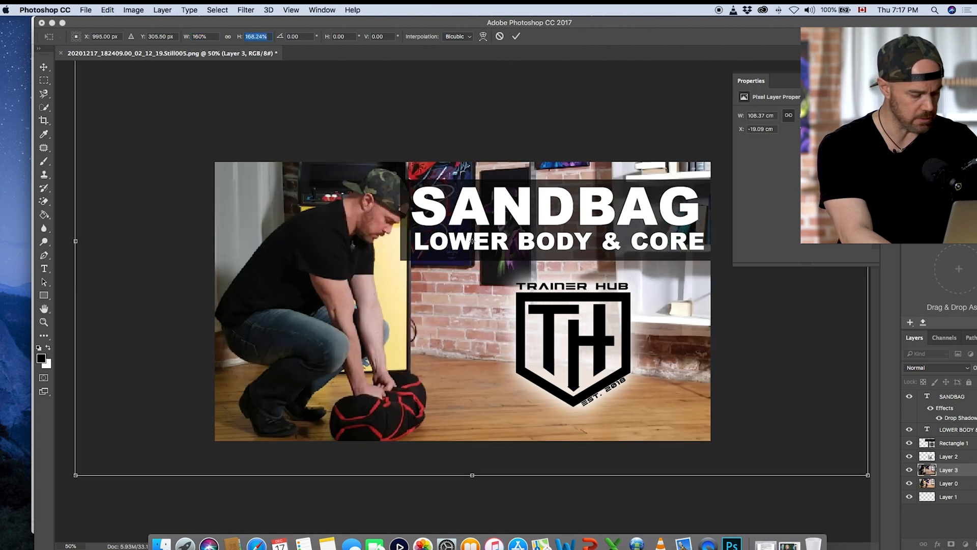
pyautogui.write('m')
pyautogui.click(594, 186)
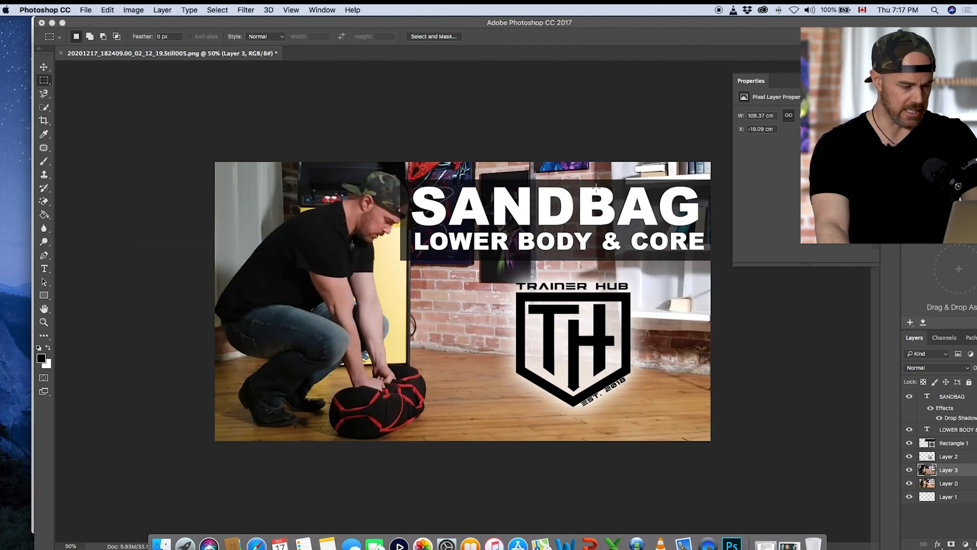
# Step: Reapply the last Camera Raw Filter to the new photo layer, and toggle the layer's visibility to compare it with the first photo
pyautogui.click(245, 10)
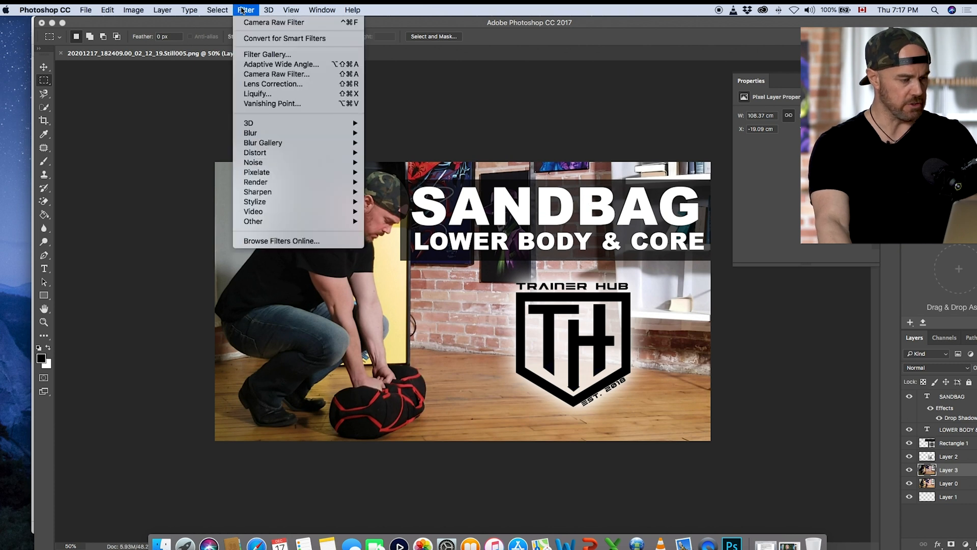
pyautogui.click(265, 23)
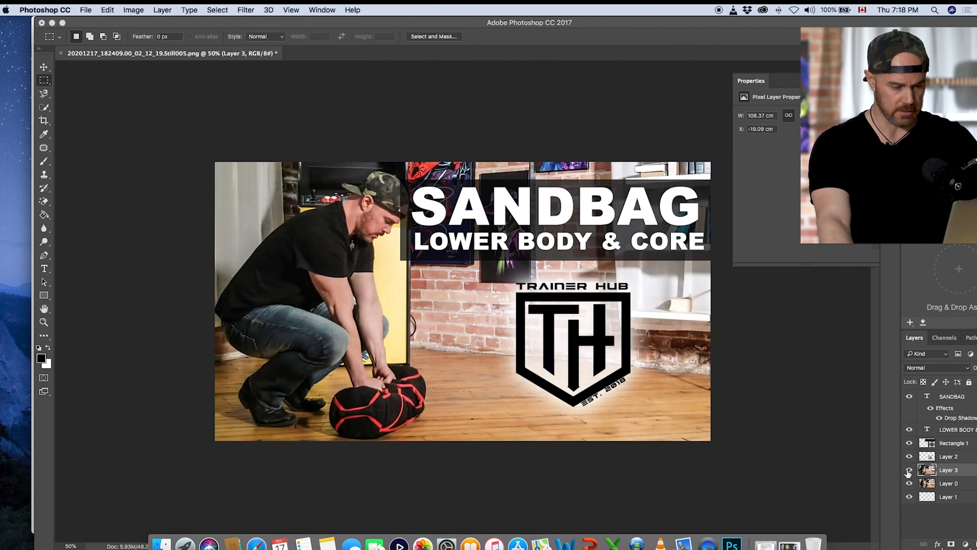
pyautogui.click(908, 473)
pyautogui.click(909, 471)
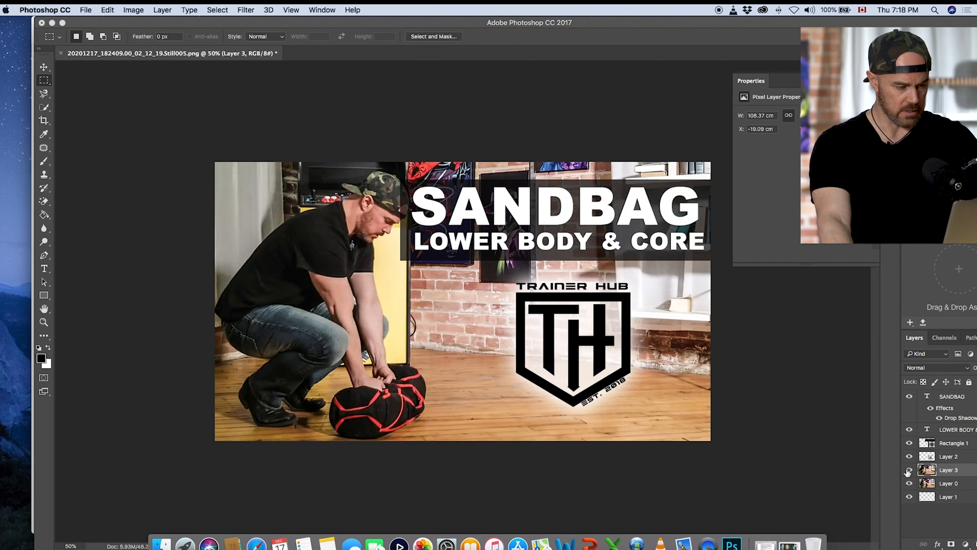
# Step: Change the fill of the Rectangle 1 title bar to pure red, ff0000
pyautogui.doubleClick(927, 443)
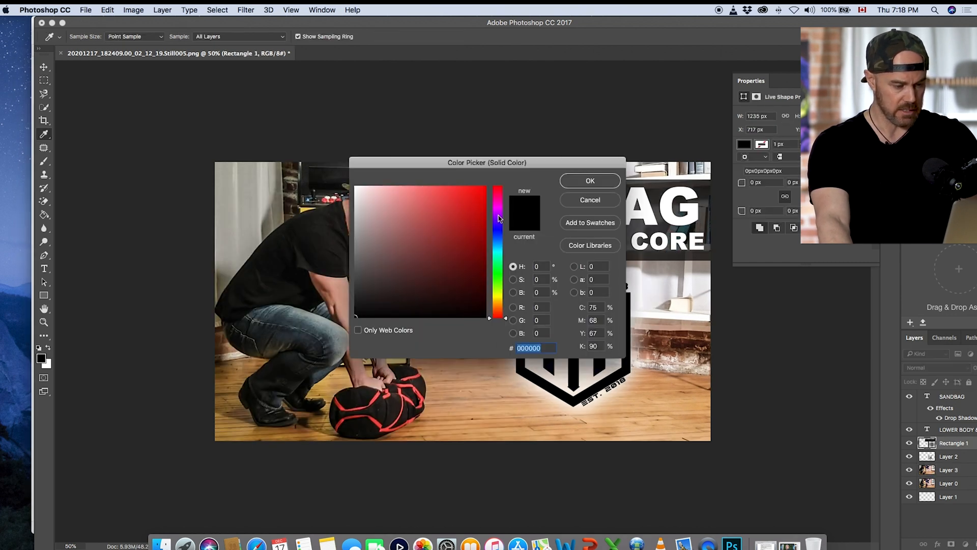
pyautogui.click(467, 219)
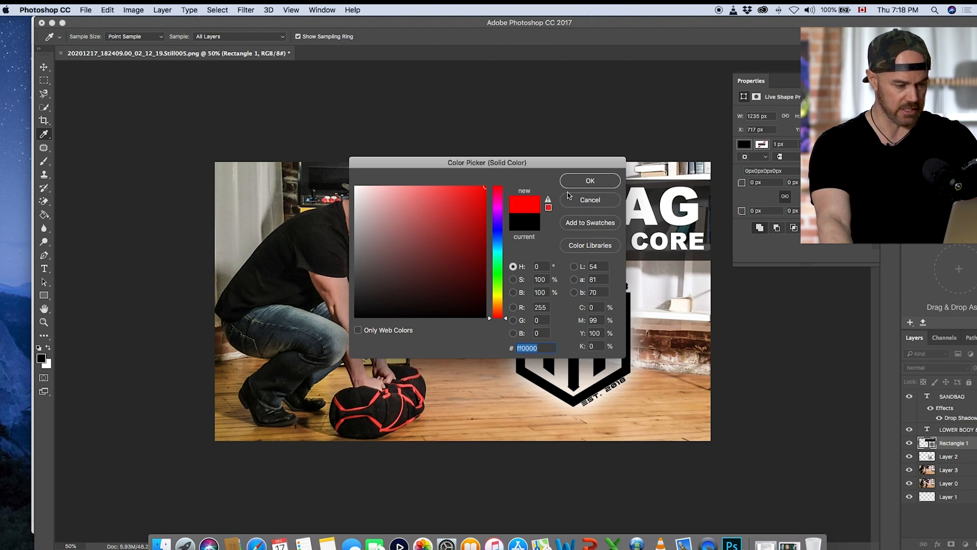
pyautogui.click(590, 181)
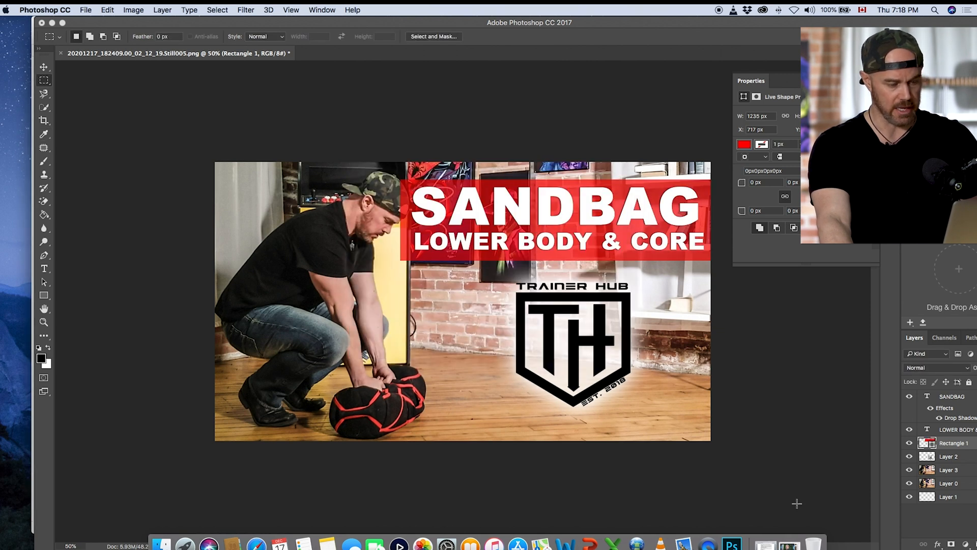
# Step: Try colors sampled from the photo on the title bar, and apply the blue sampled from the wall poster above the bar
pyautogui.doubleClick(930, 443)
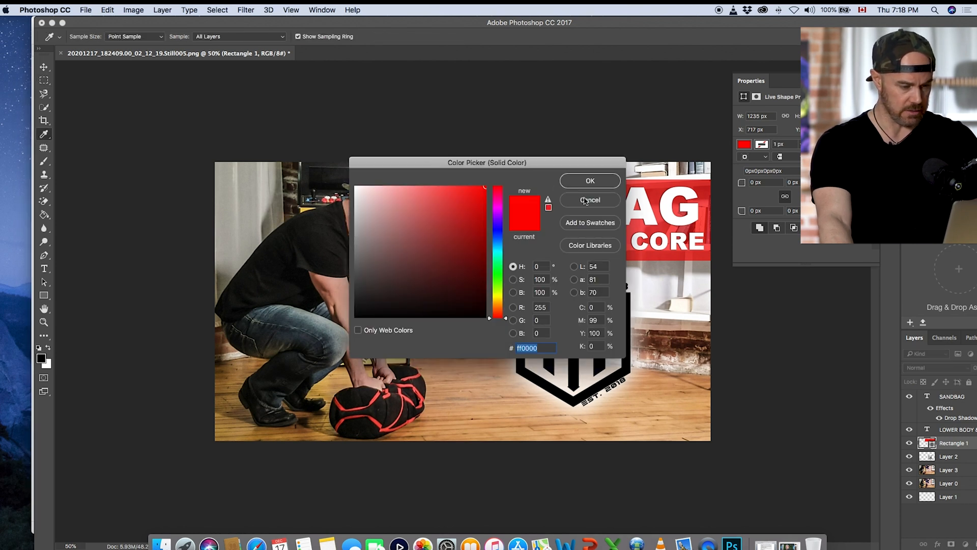
pyautogui.moveTo(556, 163); pyautogui.dragTo(463, 374)
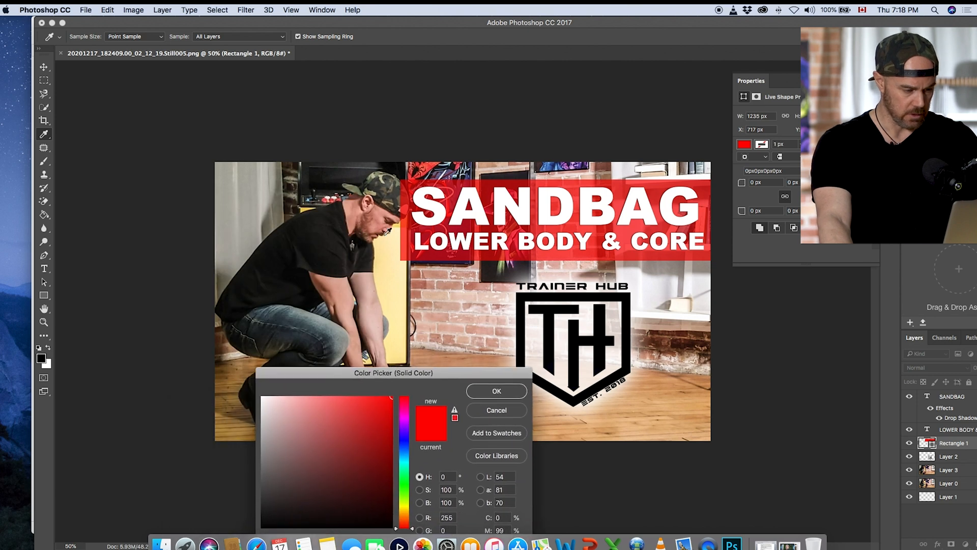
pyautogui.click(392, 263)
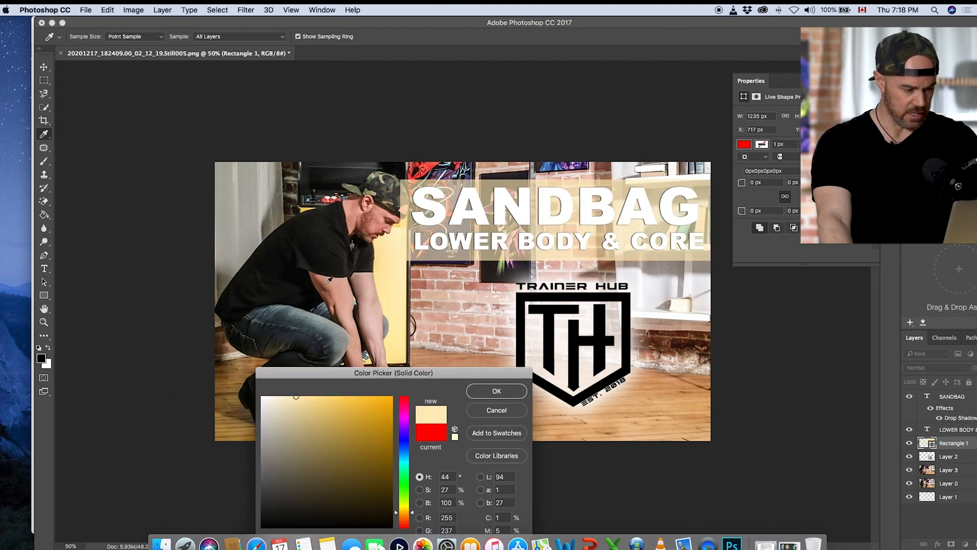
pyautogui.click(433, 163)
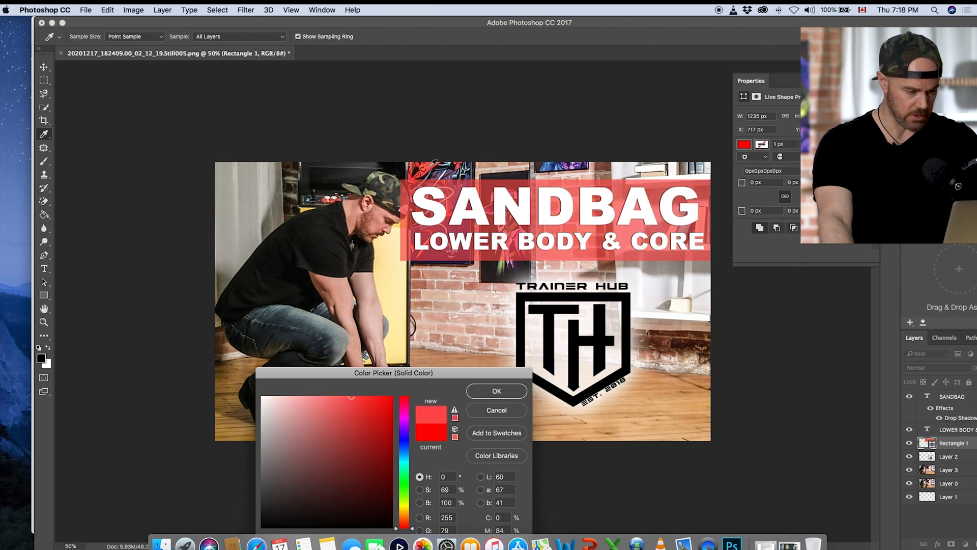
pyautogui.click(556, 162)
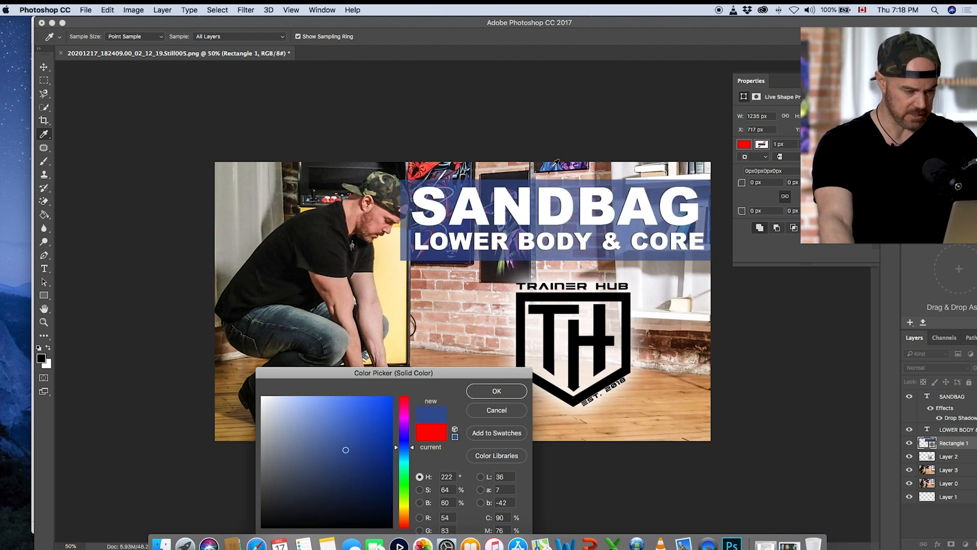
pyautogui.click(497, 392)
pyautogui.press('m')
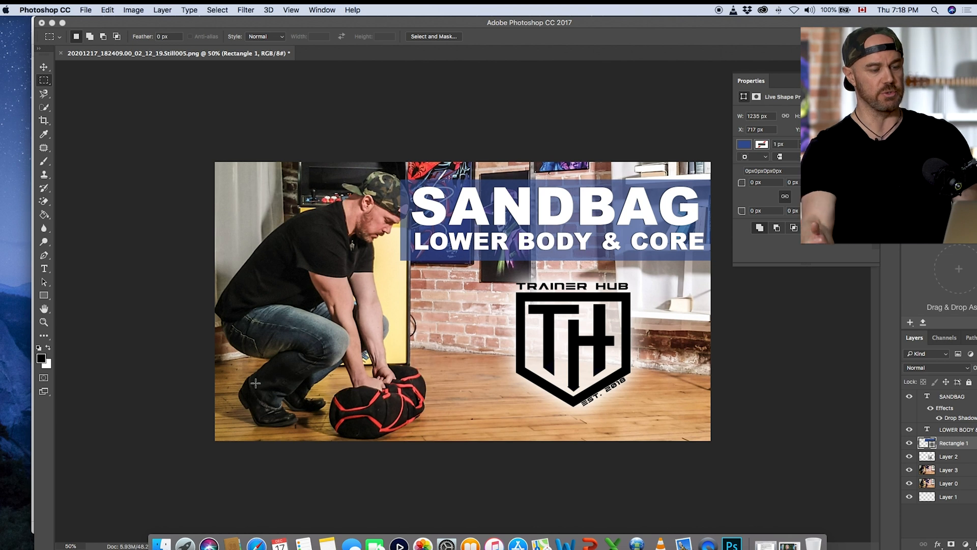